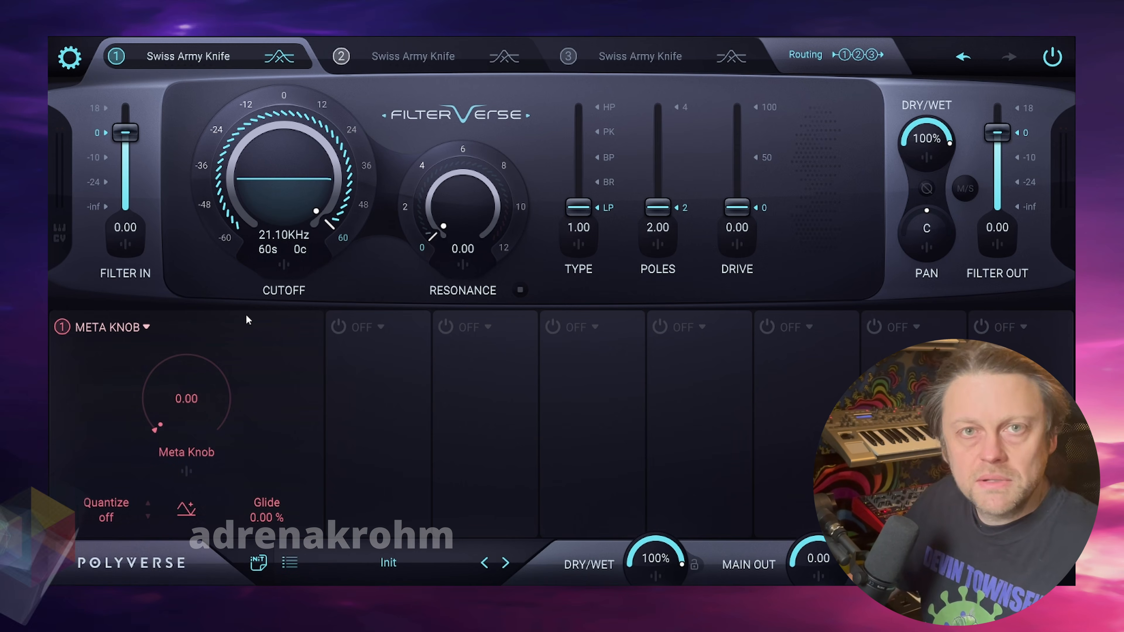
# - Assign the Meta Knob to modulate the filter cutoff by 120 semitones
pyautogui.click(284, 267)
pyautogui.moveTo(277, 408); pyautogui.dragTo(277, 369)
pyautogui.click(246, 290)
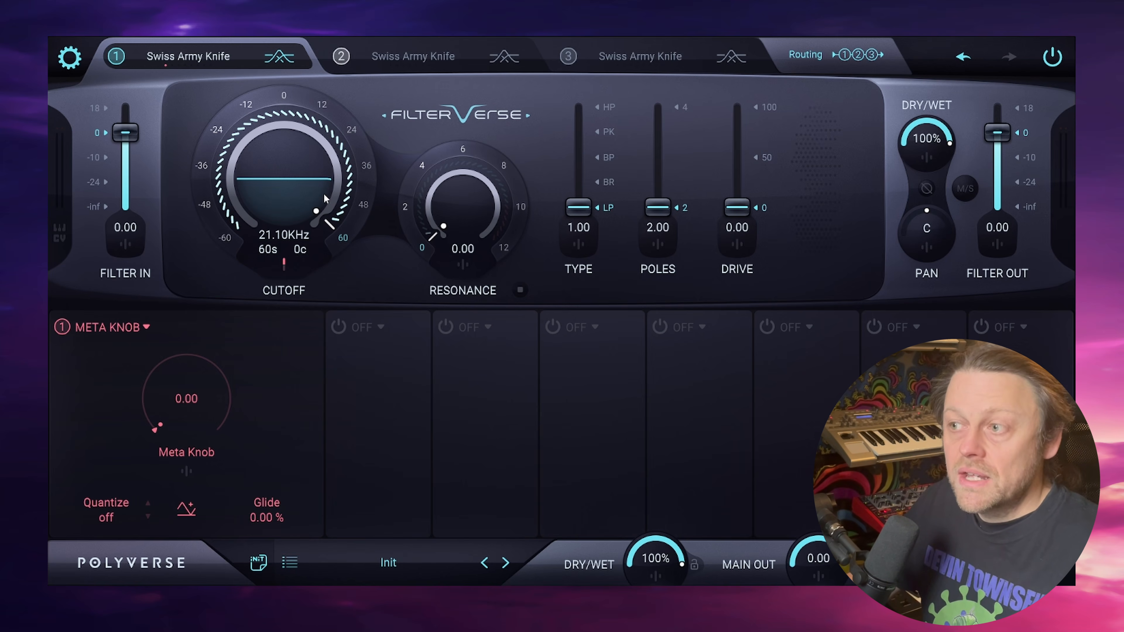
# - Lower the base cutoff to 20.60 Hz and raise the Meta Knob to about 32.69 to test the sweep
pyautogui.moveTo(195, 410); pyautogui.dragTo(223, 417)
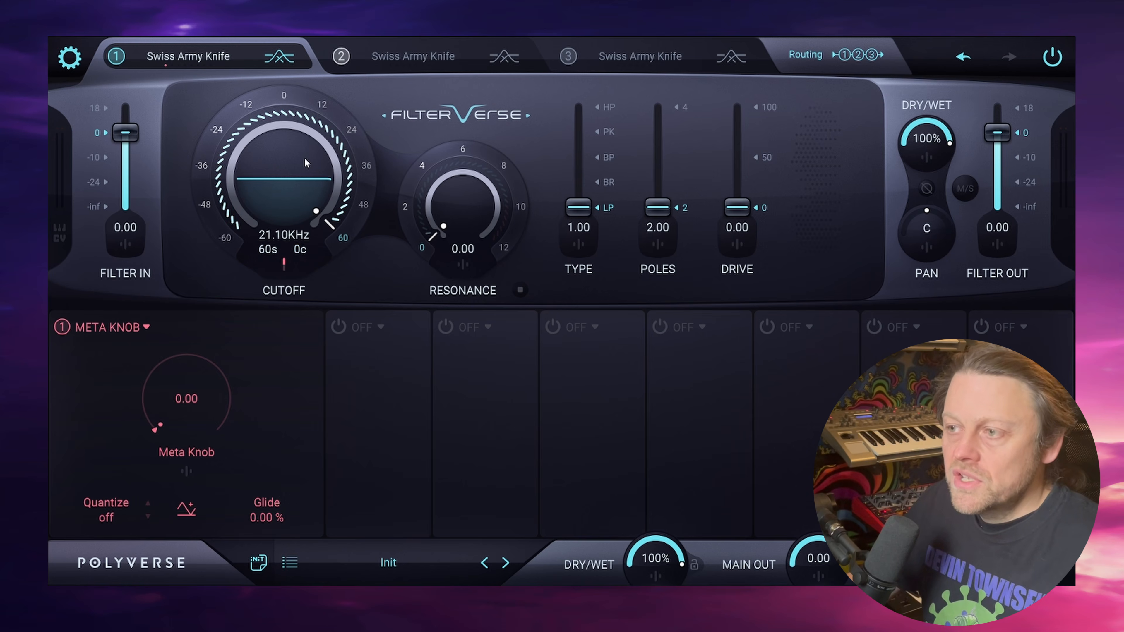
pyautogui.moveTo(305, 158); pyautogui.dragTo(187, 344)
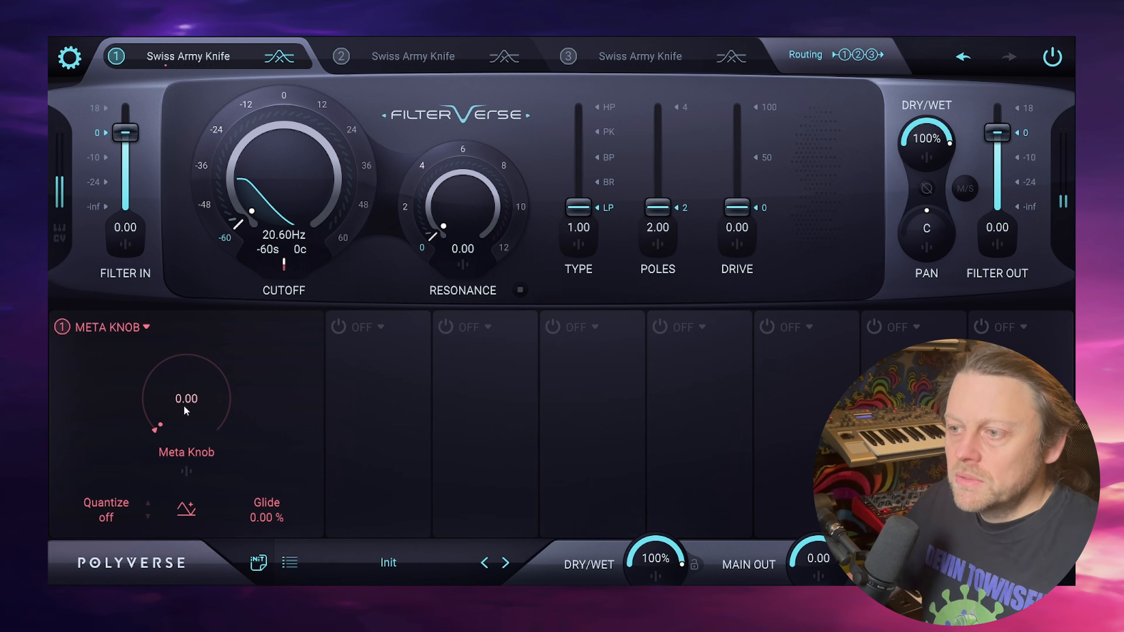
pyautogui.moveTo(186, 410); pyautogui.dragTo(240, 319)
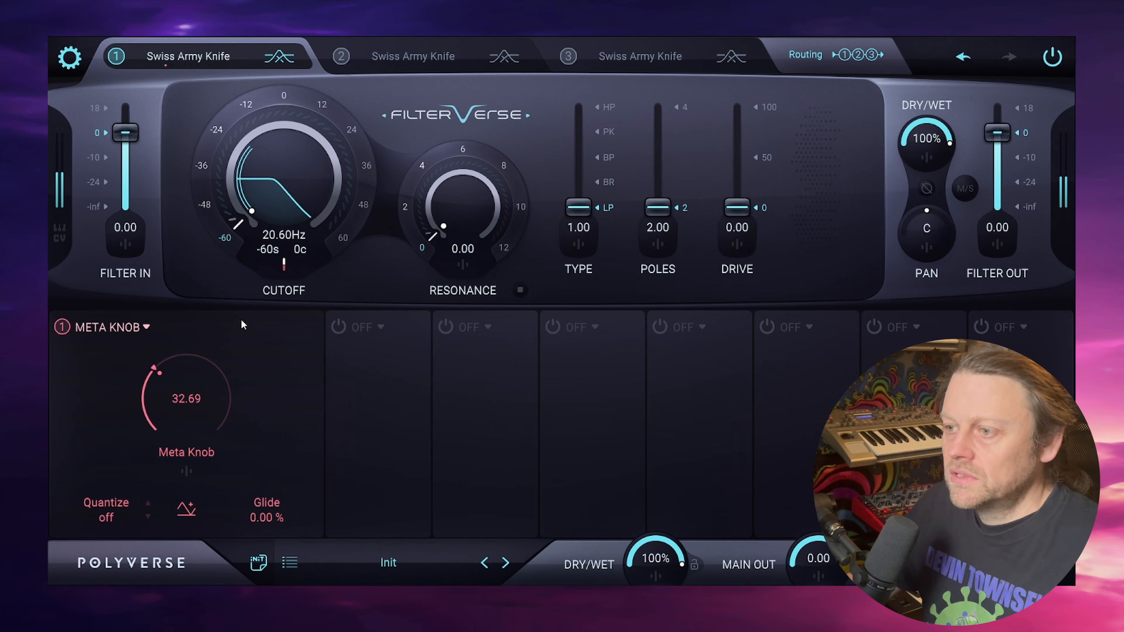
pyautogui.press('space')
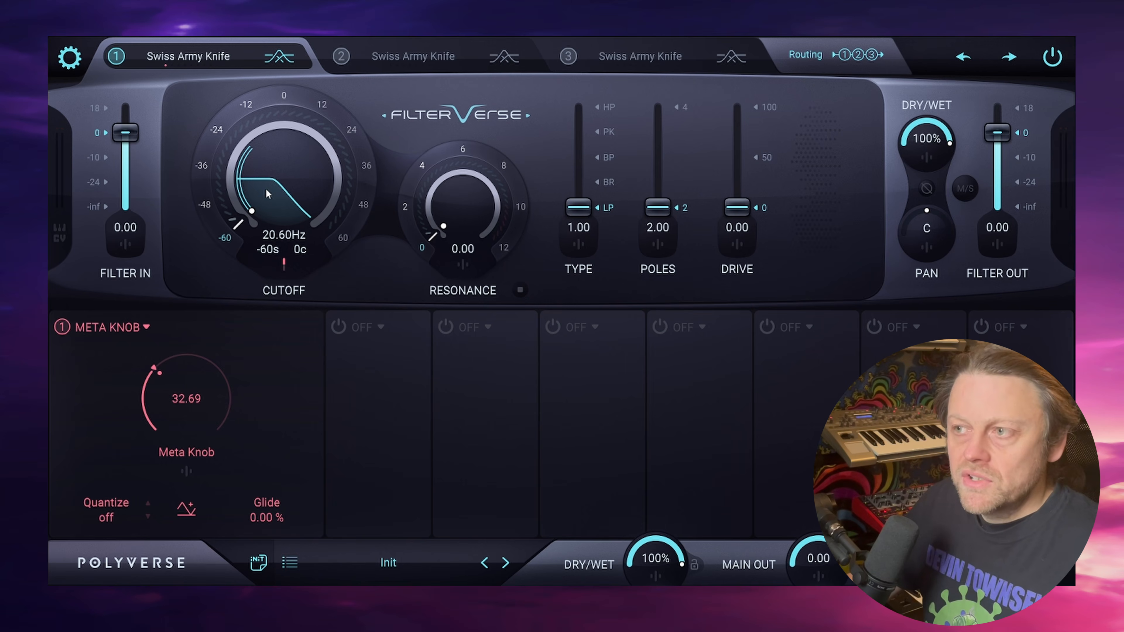
pyautogui.moveTo(273, 187); pyautogui.dragTo(345, 232)
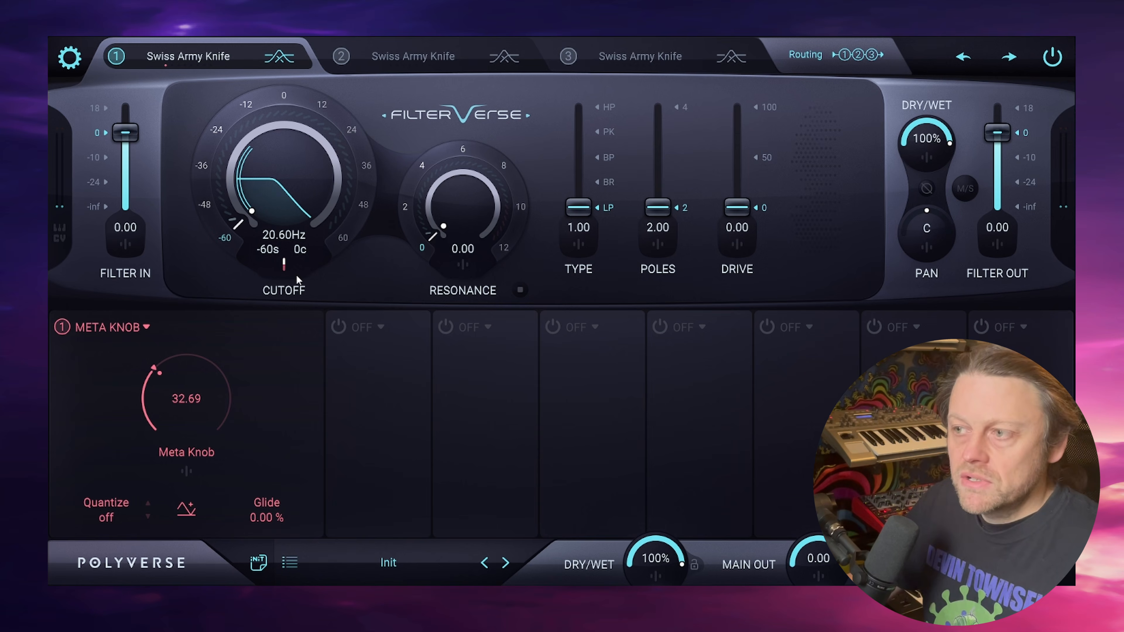
# - Modulate resonance by 6.18 and filter type by 2.87 from the Meta Knob, and try the knob up to about 40.87
pyautogui.click(462, 269)
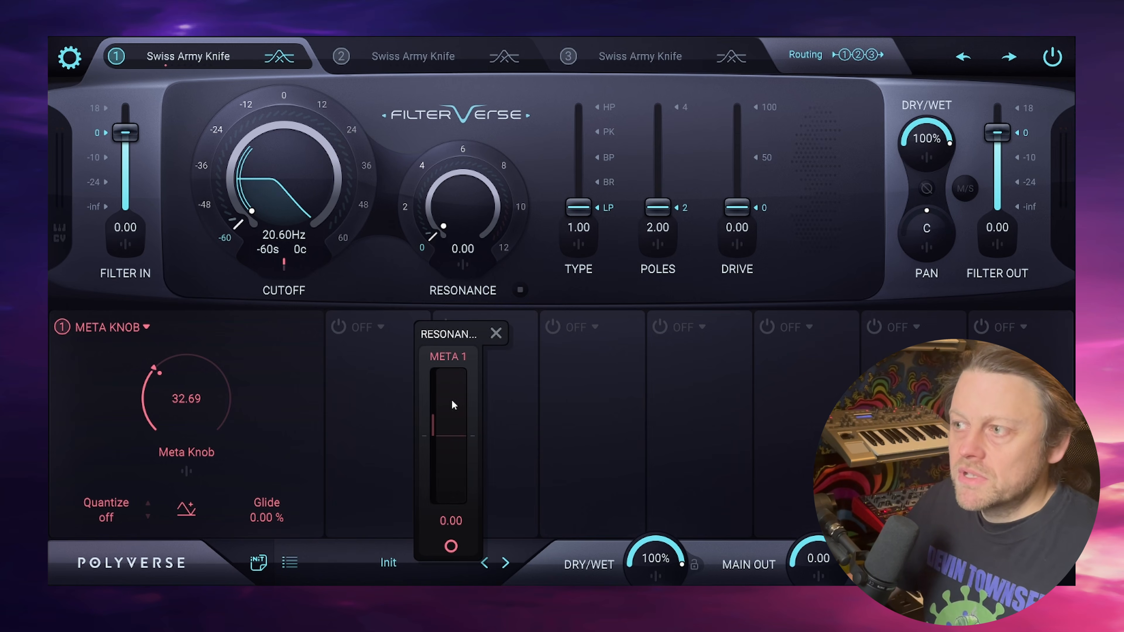
pyautogui.moveTo(453, 404); pyautogui.dragTo(454, 375)
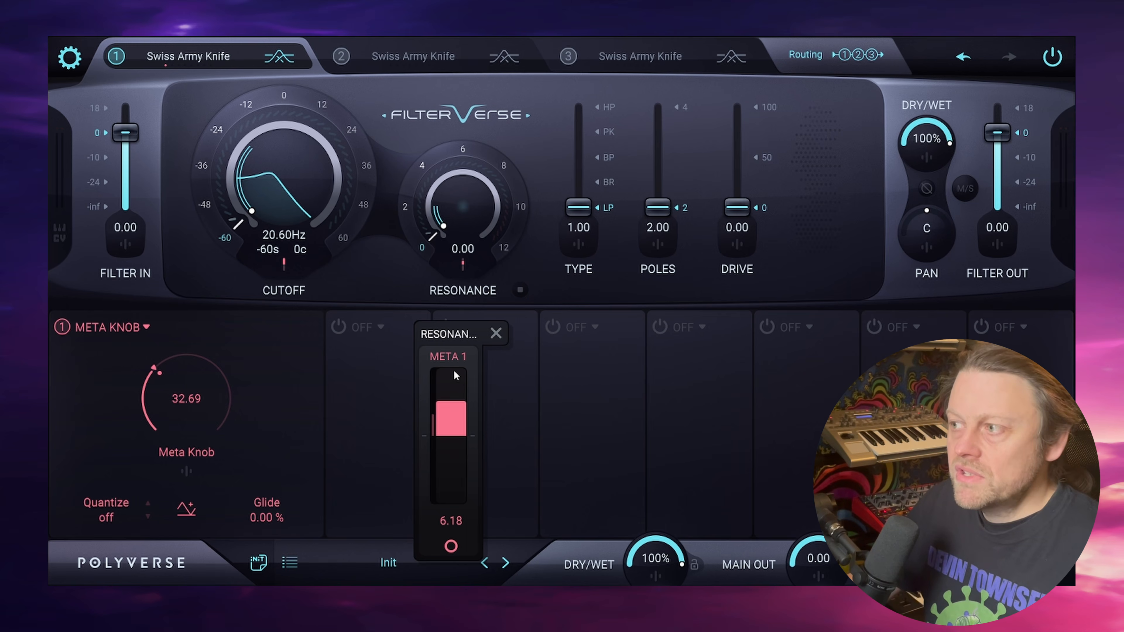
pyautogui.click(579, 244)
pyautogui.moveTo(569, 394); pyautogui.dragTo(586, 343)
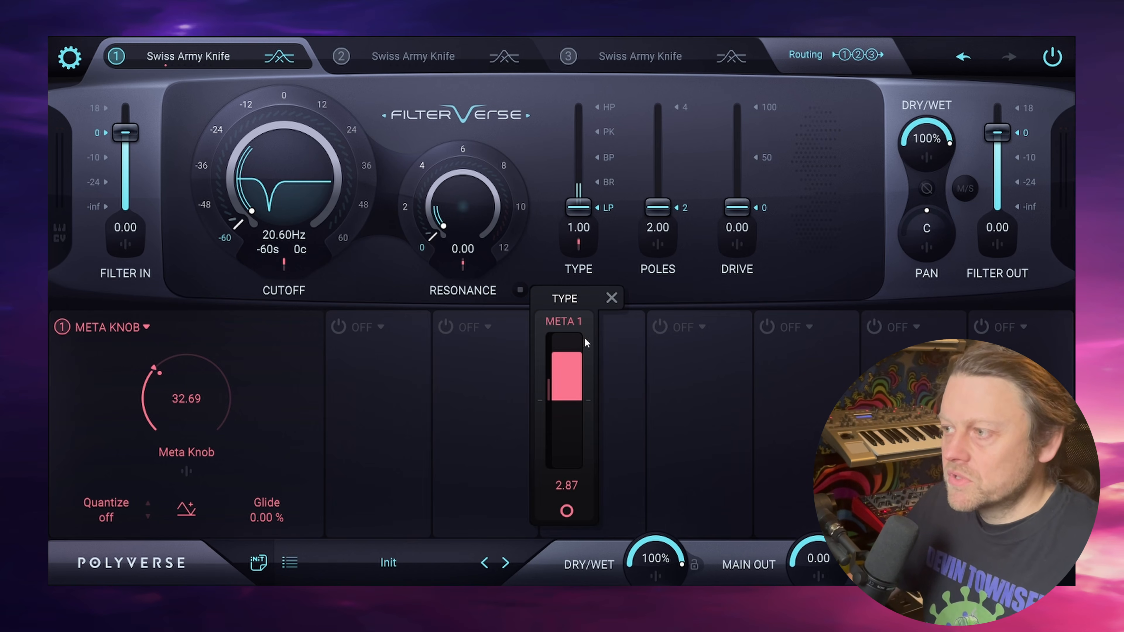
pyautogui.click(388, 278)
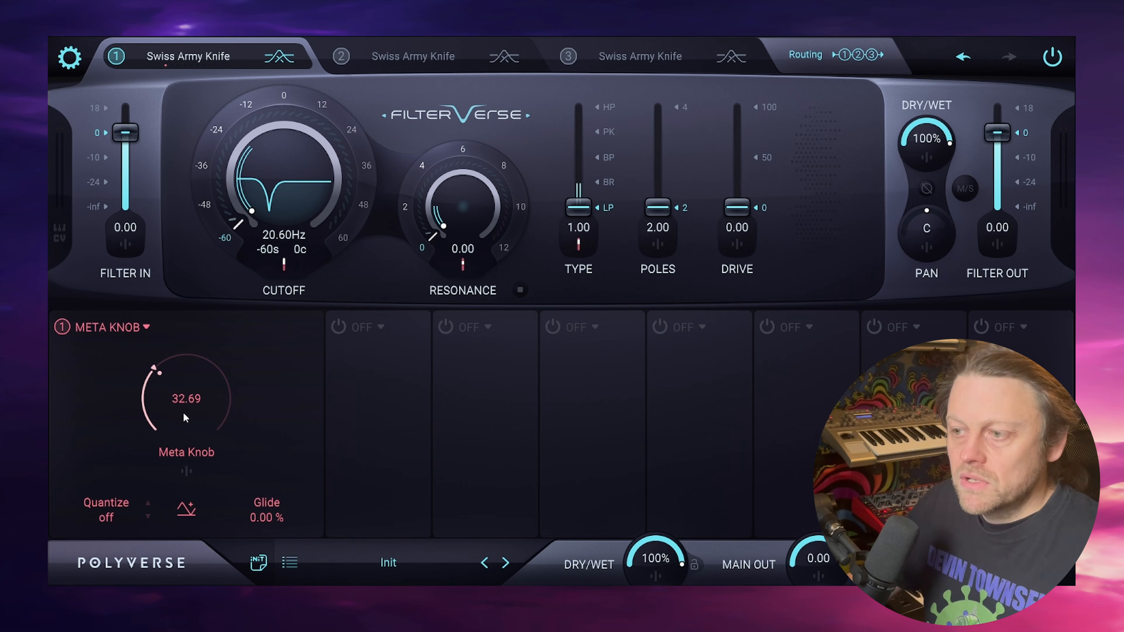
pyautogui.moveTo(183, 412)
pyautogui.mouseDown()
pyautogui.moveTo(197, 249)
pyautogui.moveTo(189, 396)
pyautogui.moveTo(190, 301)
pyautogui.moveTo(186, 324)
pyautogui.moveTo(190, 277)
pyautogui.moveTo(198, 438)
pyautogui.moveTo(186, 328)
pyautogui.moveTo(188, 410)
pyautogui.moveTo(188, 397)
pyautogui.mouseUp()
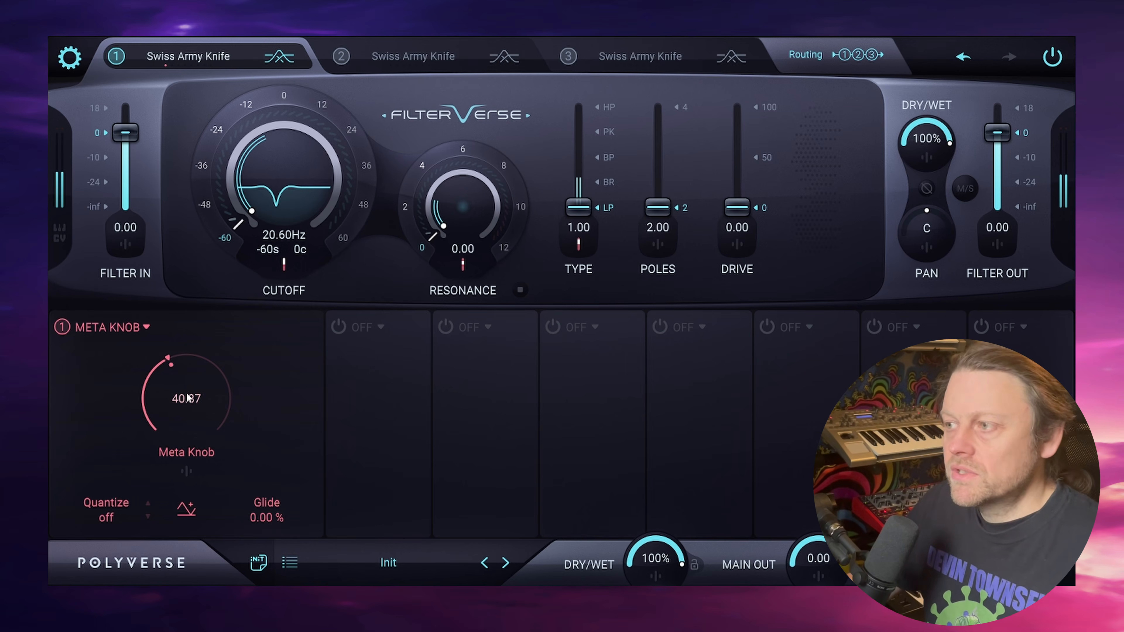
# - Reset the Meta Knob's modulation of resonance and filter type to zero
pyautogui.click(467, 269)
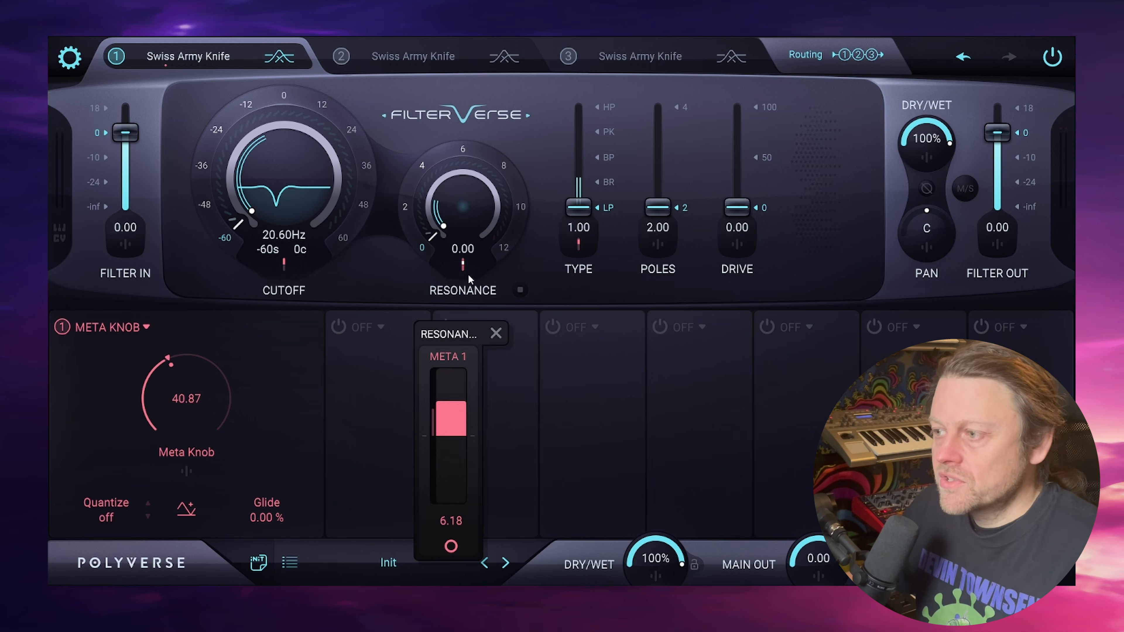
pyautogui.click(581, 243)
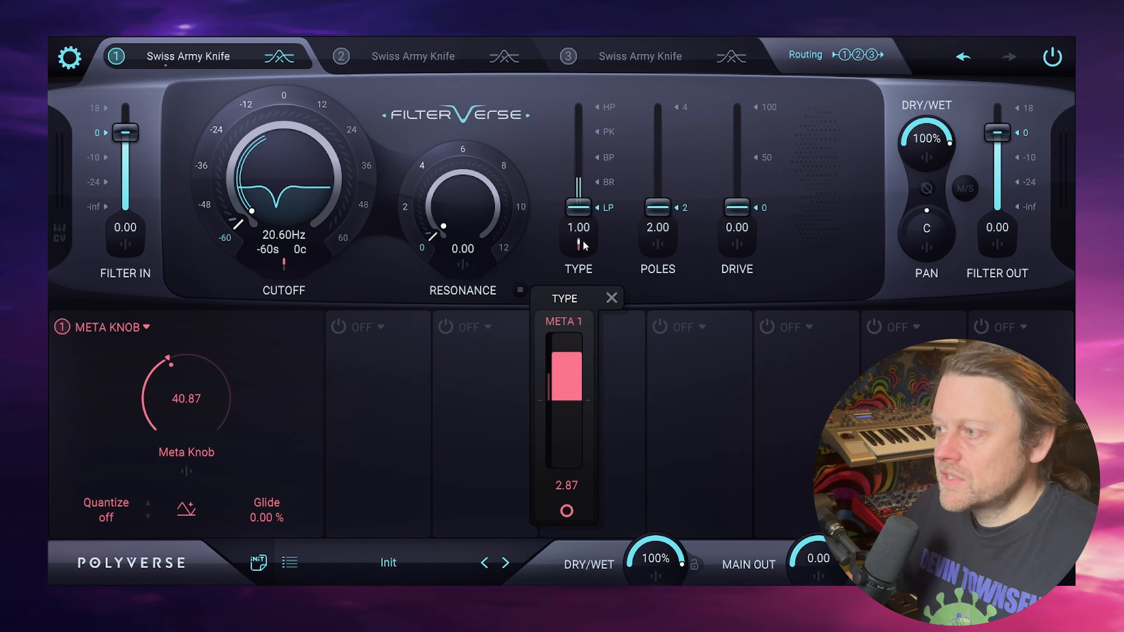
pyautogui.doubleClick(569, 371)
pyautogui.click(378, 271)
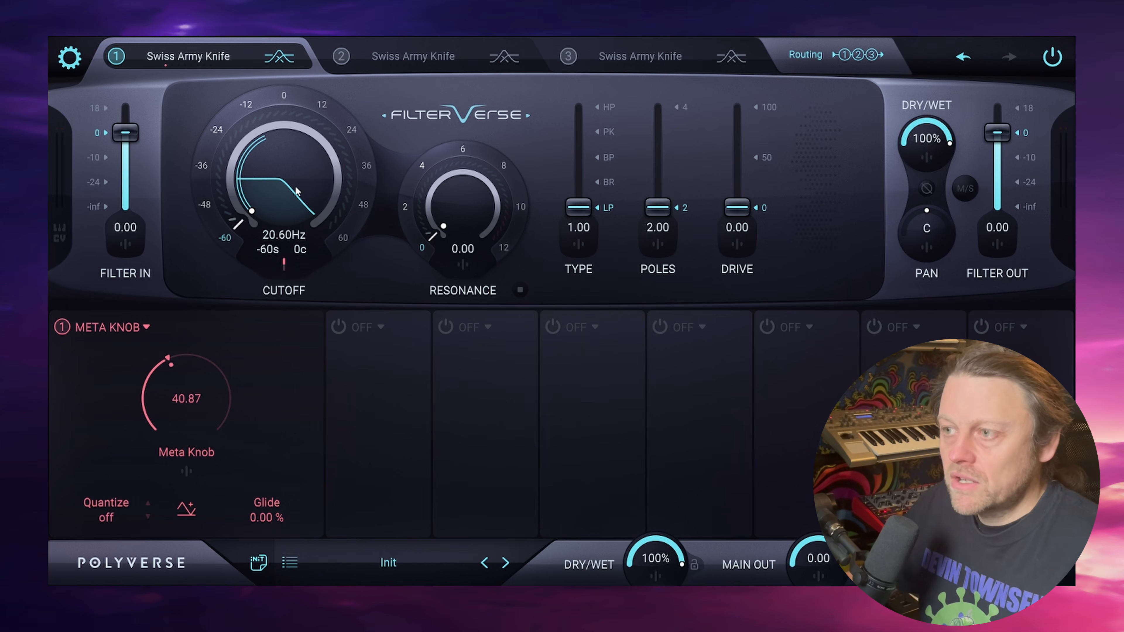
# - Set the Meta Knob's cutoff modulation amount to 60 and try the knob's range, leaving it at about 35.58
pyautogui.moveTo(199, 388)
pyautogui.mouseDown()
pyautogui.moveTo(196, 492)
pyautogui.moveTo(197, 388)
pyautogui.moveTo(190, 408)
pyautogui.mouseUp()
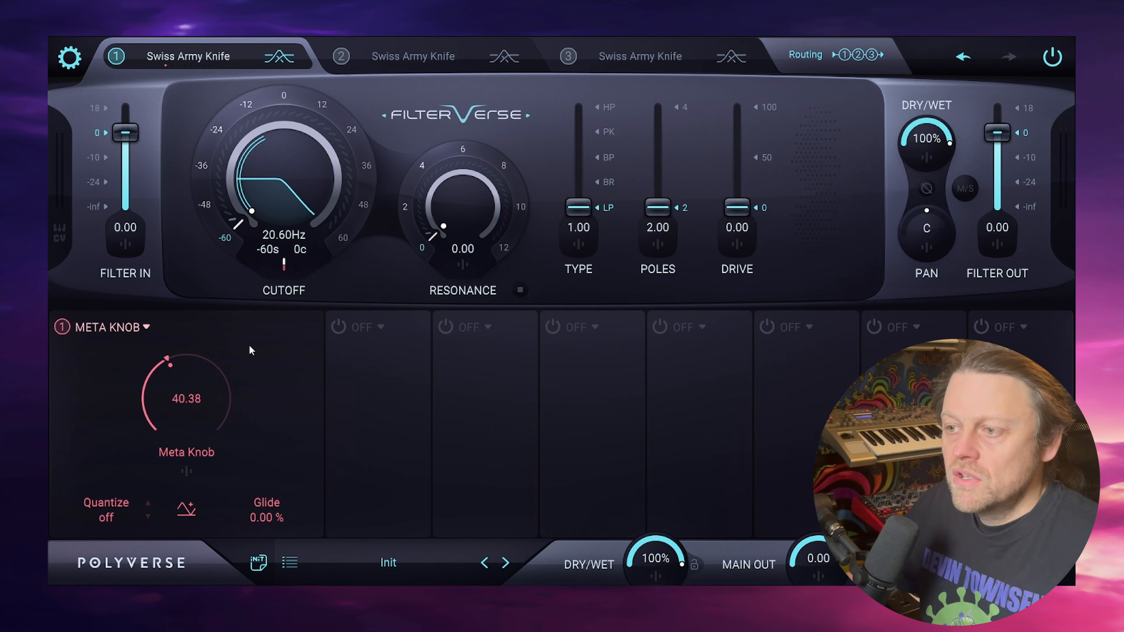
pyautogui.click(285, 263)
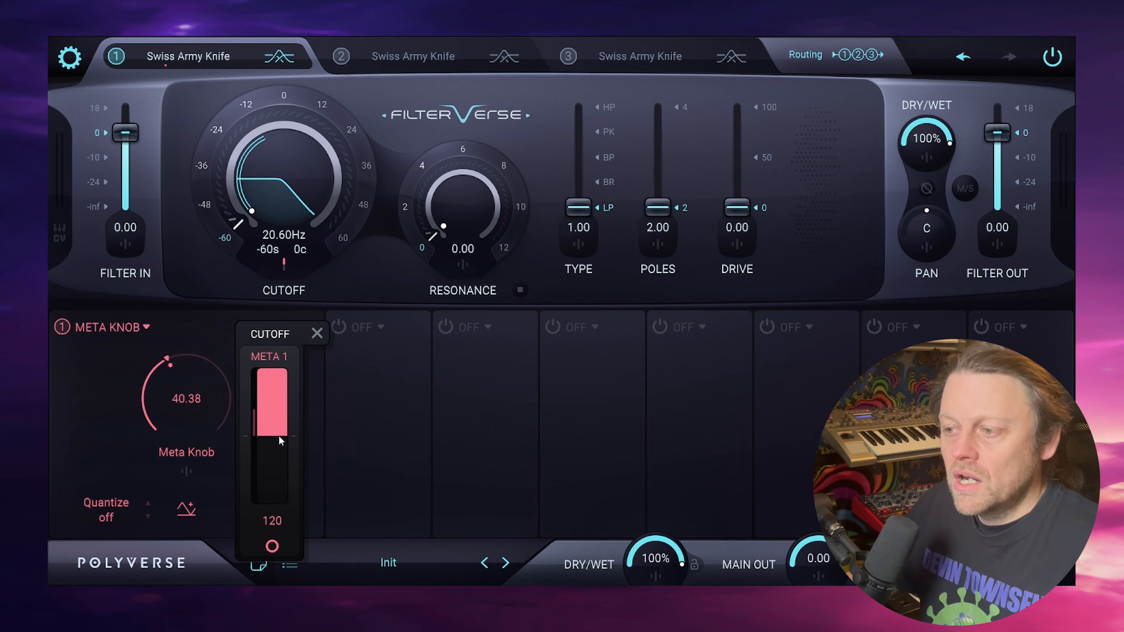
pyautogui.doubleClick(273, 521)
pyautogui.write('60')
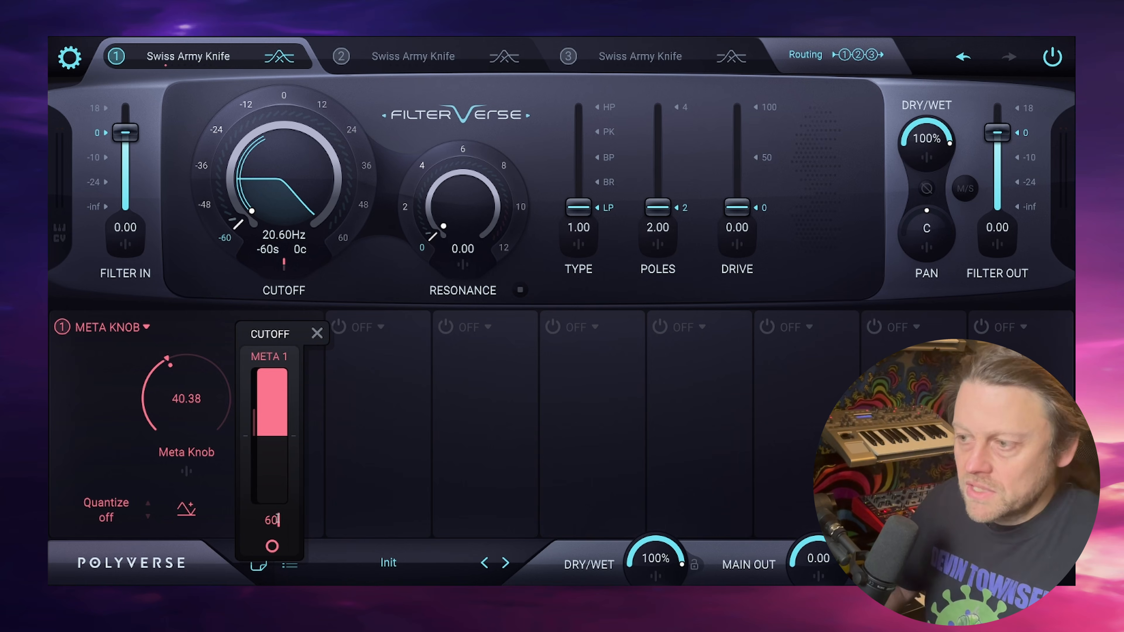
pyautogui.press('Return')
pyautogui.click(365, 269)
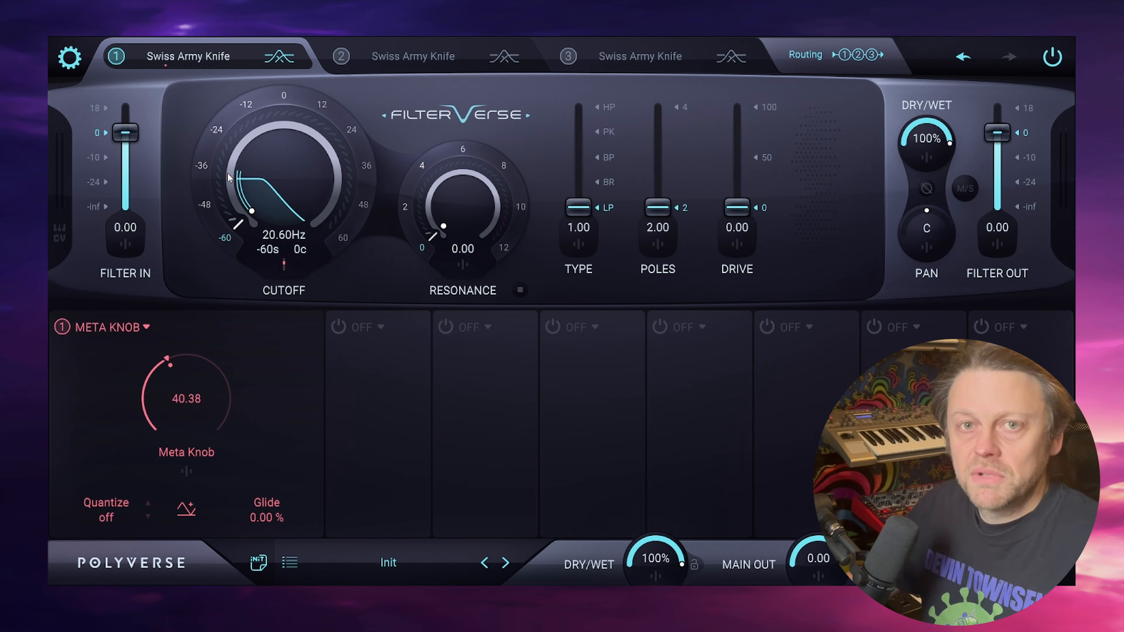
pyautogui.moveTo(202, 413); pyautogui.dragTo(201, 276)
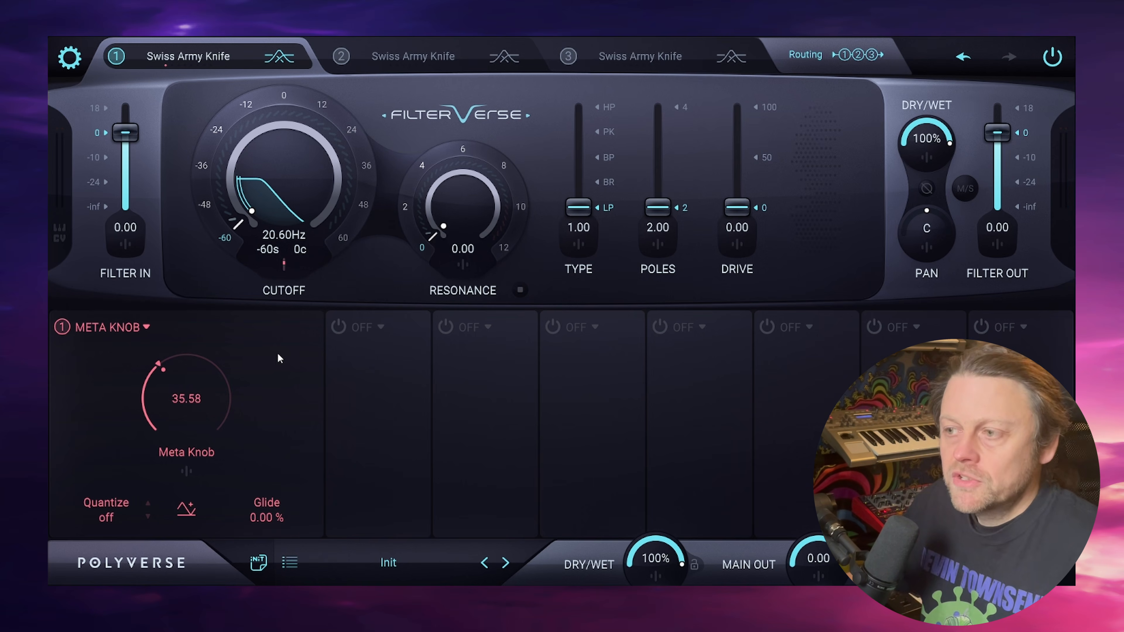
# - Raise the Meta Knob's cutoff modulation amount to 120
pyautogui.click(284, 266)
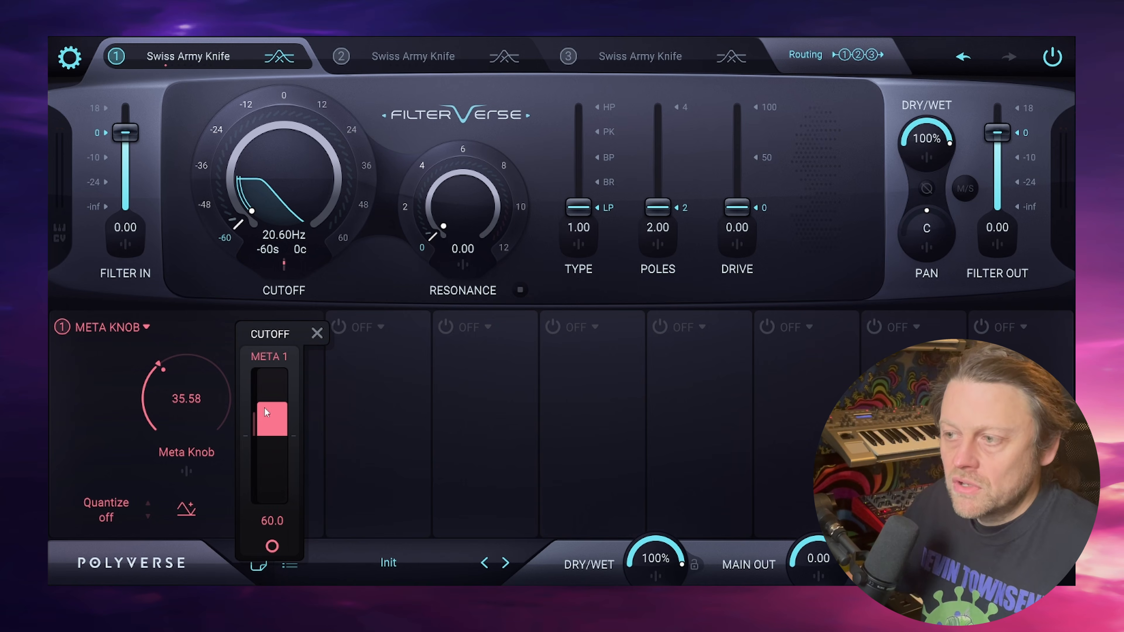
pyautogui.moveTo(266, 404); pyautogui.dragTo(274, 353)
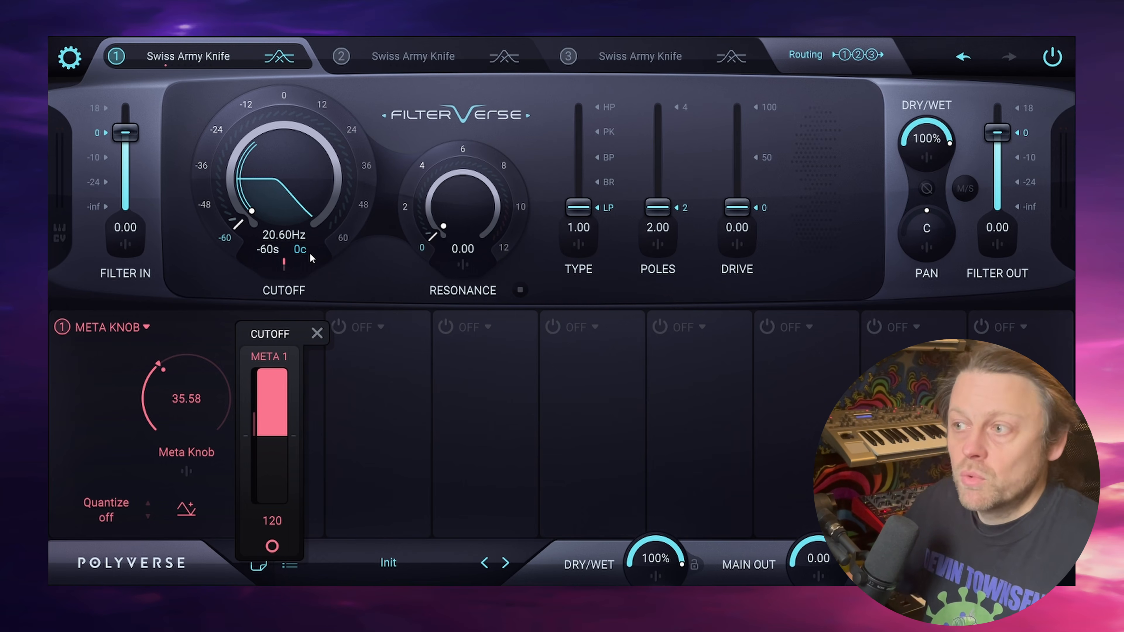
# - Try a resonance modulation amount of 12.0 from the Meta Knob and undo it
pyautogui.click(462, 266)
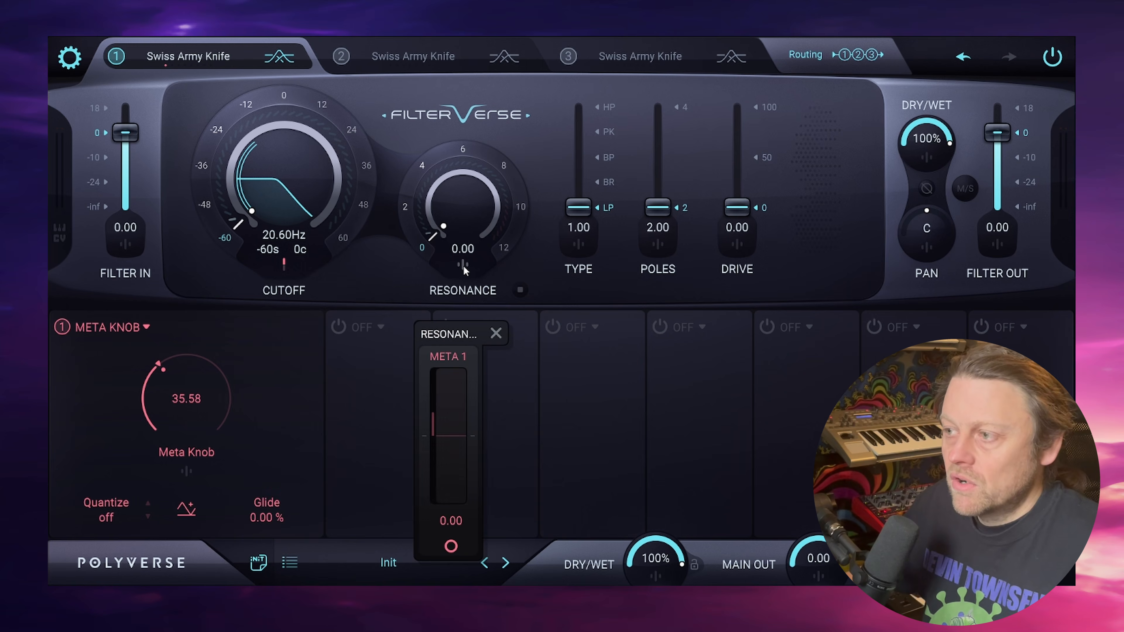
pyautogui.moveTo(456, 397); pyautogui.dragTo(457, 278)
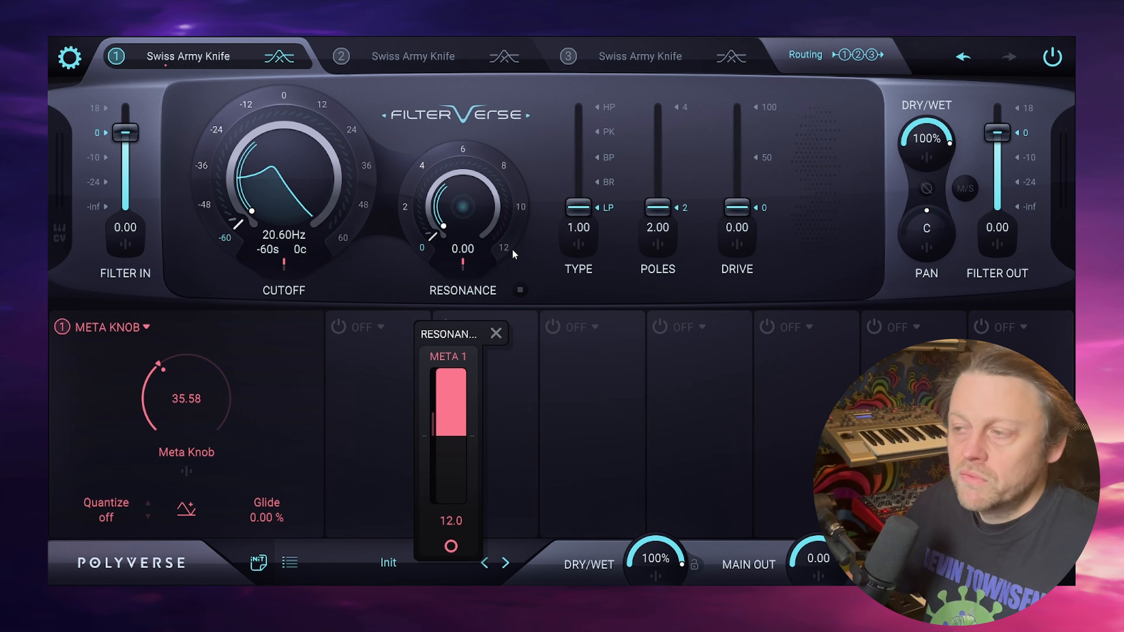
pyautogui.hotkey('ctrl', 'z')
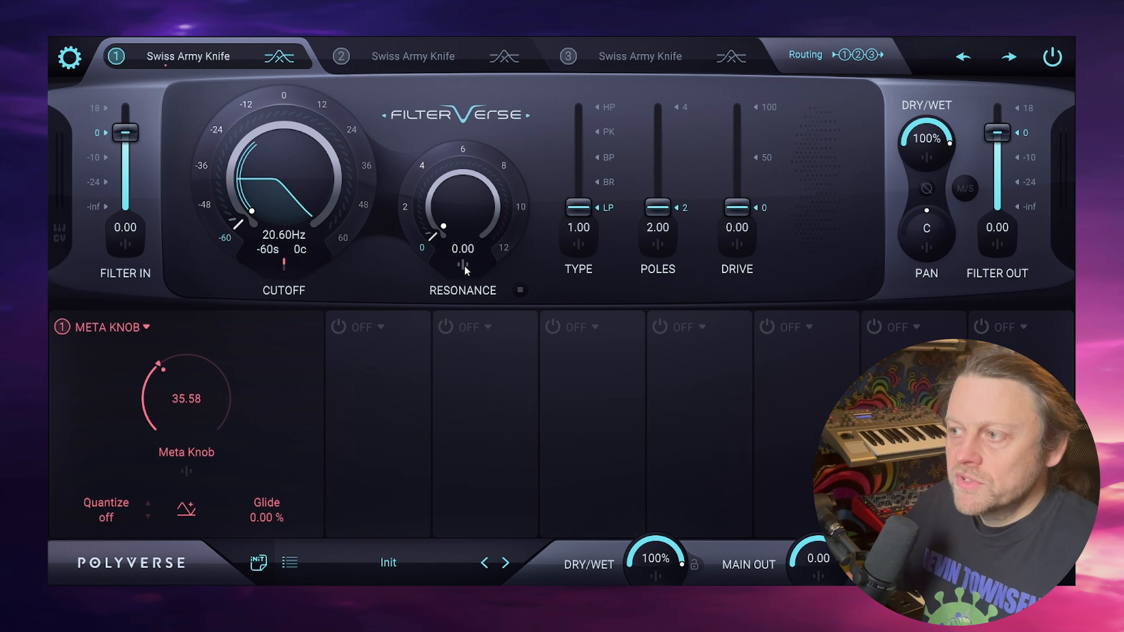
# - Set the Meta Knob's resonance modulation to 8.00, sweep the knob up to 100, and bring it down to about 27.88
pyautogui.click(464, 267)
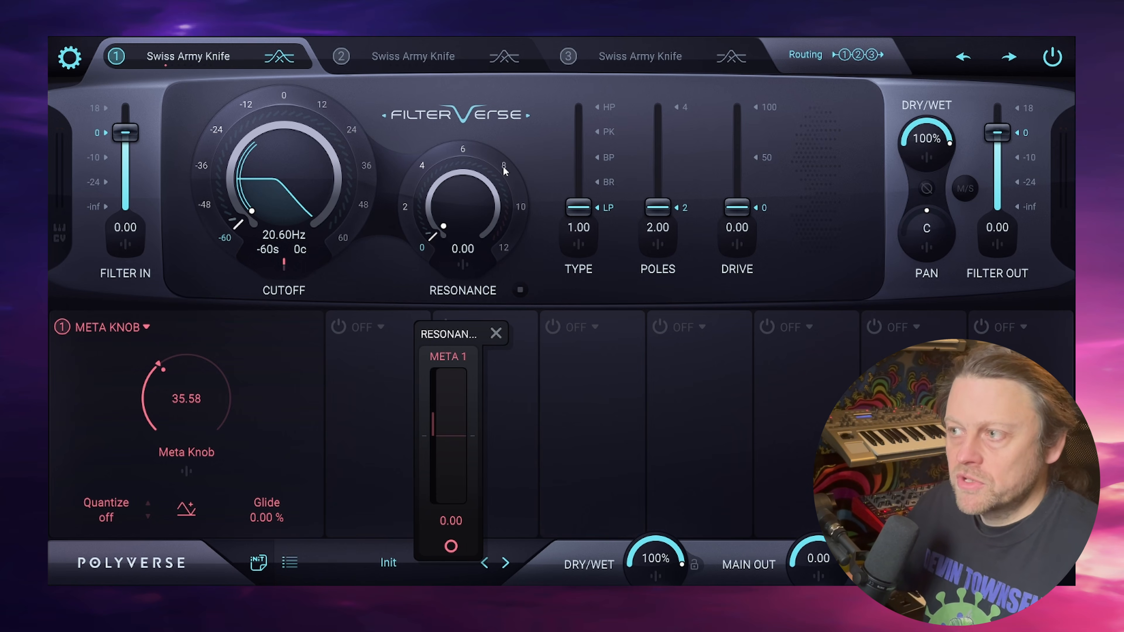
pyautogui.doubleClick(449, 520)
pyautogui.write('8')
pyautogui.press('Return')
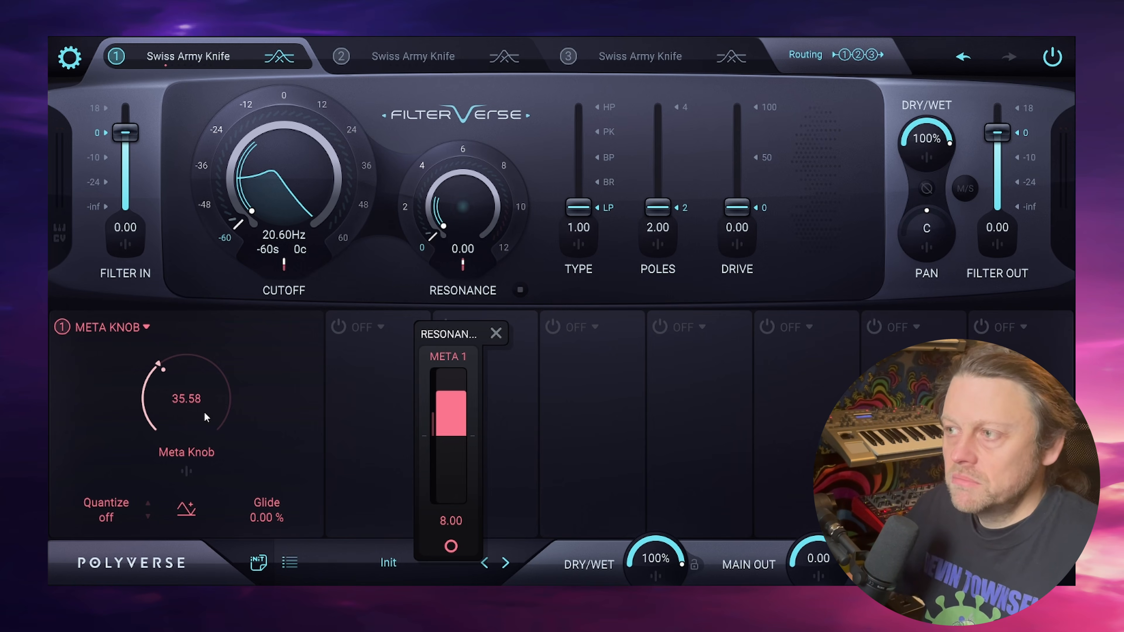
pyautogui.moveTo(204, 417); pyautogui.dragTo(639, 224)
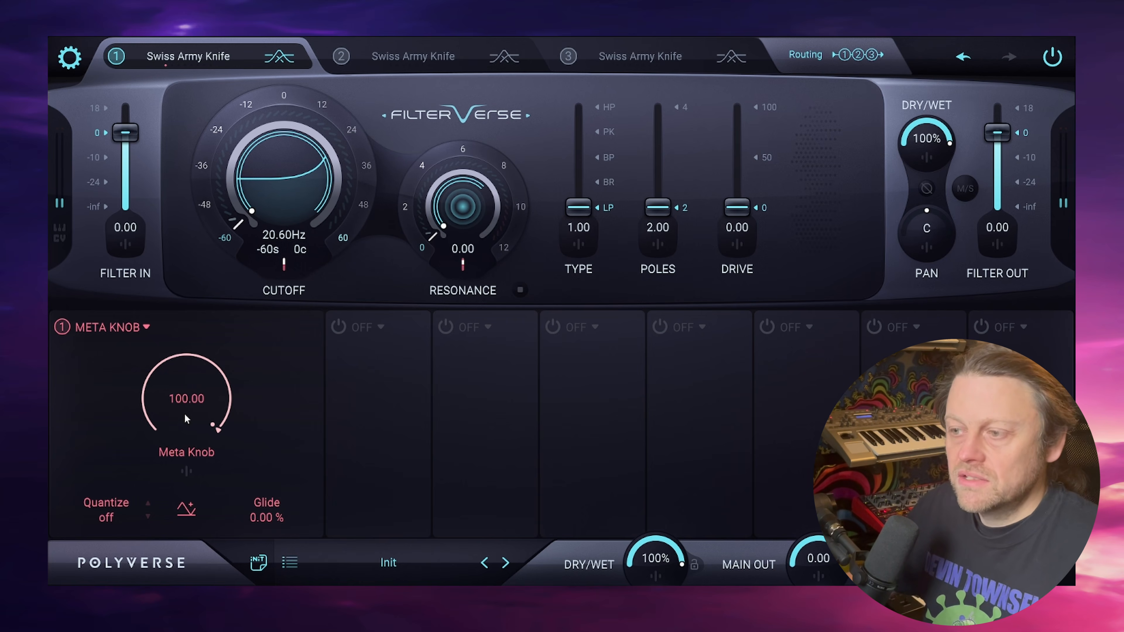
pyautogui.moveTo(194, 405)
pyautogui.mouseDown()
pyautogui.moveTo(196, 575)
pyautogui.moveTo(196, 395)
pyautogui.mouseUp()
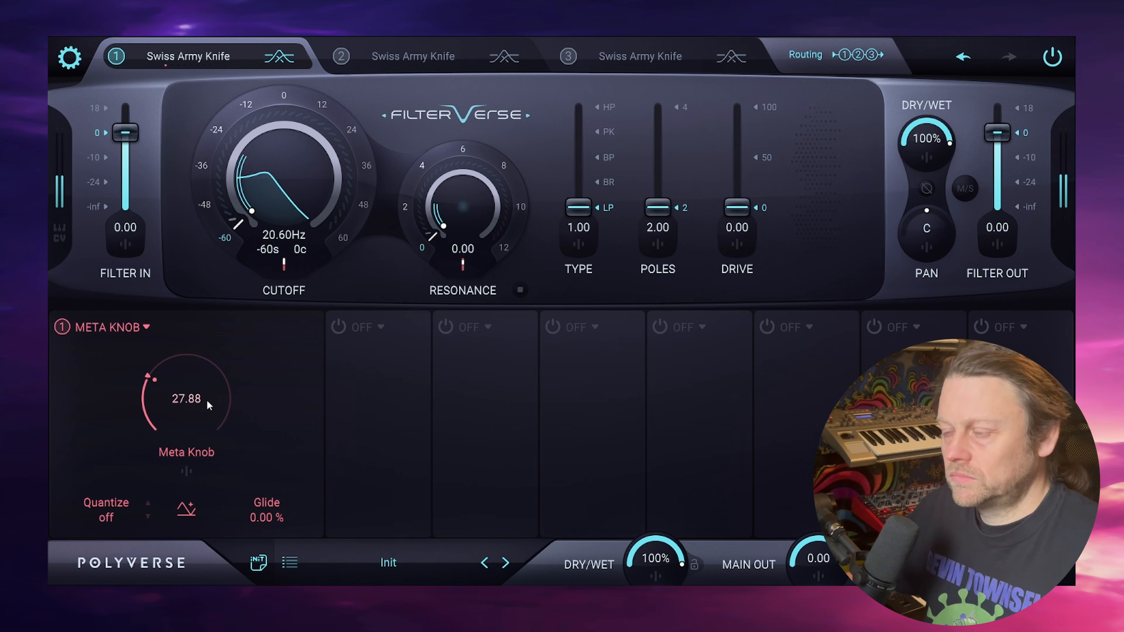
# - Set the Meta Knob's resonance modulation amount to 4
pyautogui.click(463, 265)
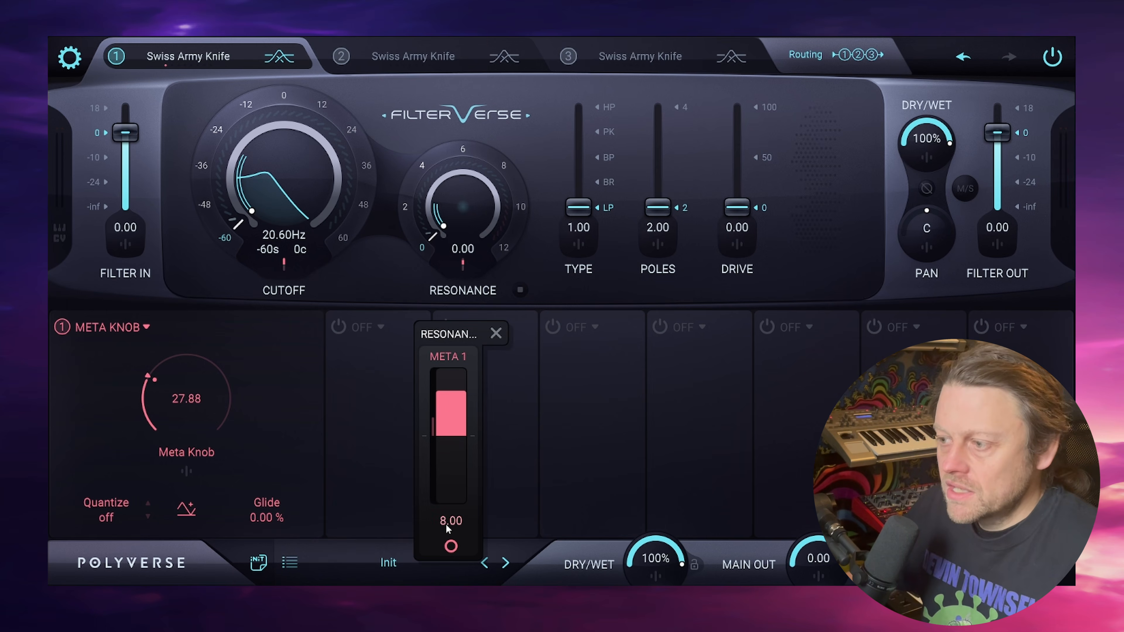
pyautogui.doubleClick(445, 524)
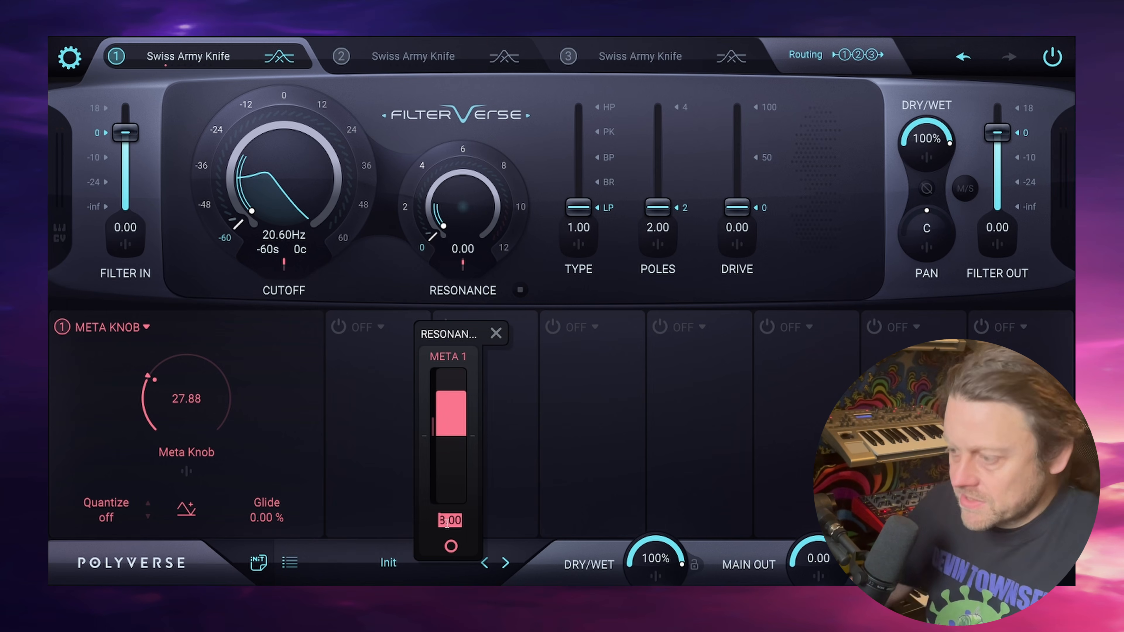
pyautogui.write('4')
pyautogui.press('Return')
pyautogui.click(360, 262)
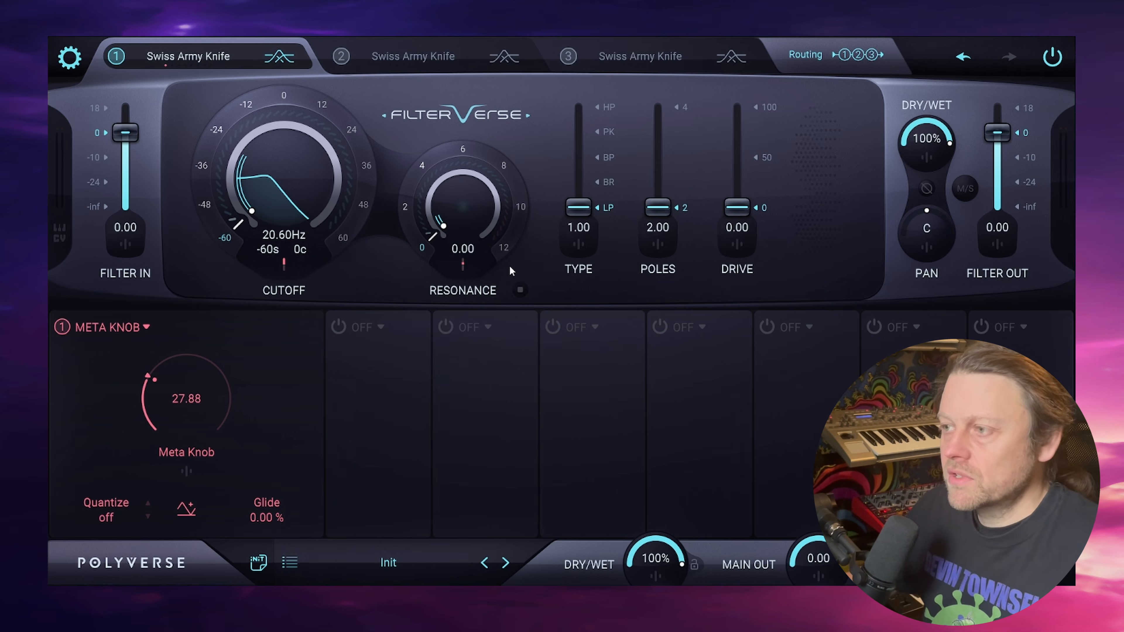
# - Rename the Meta Knob as Cutoff
pyautogui.doubleClick(196, 454)
pyautogui.write('C')
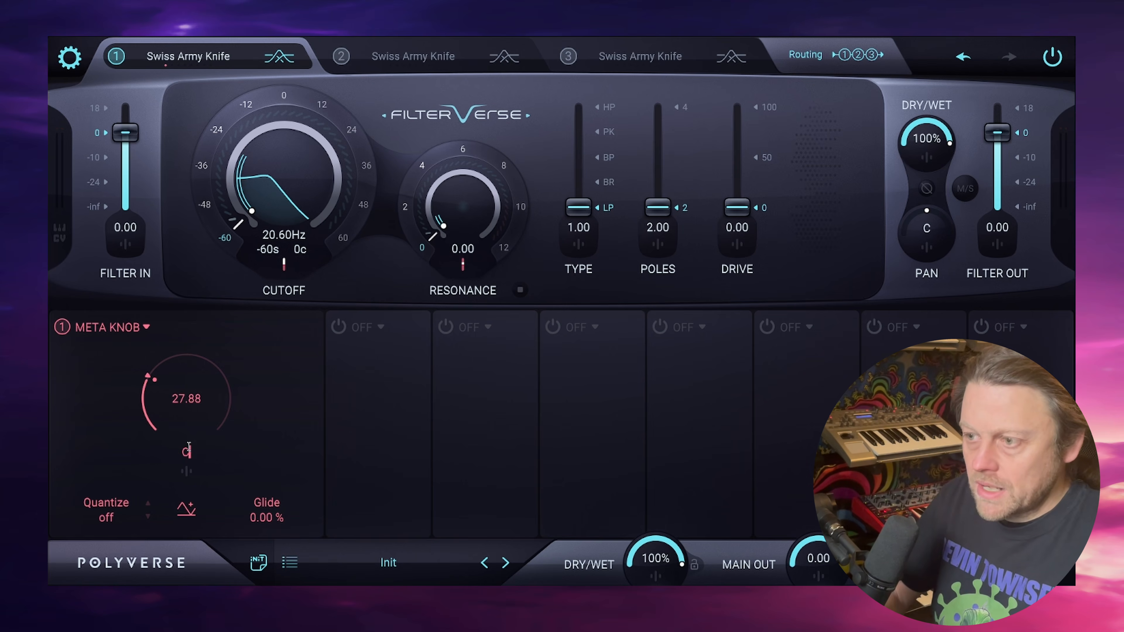
pyautogui.write('utoff')
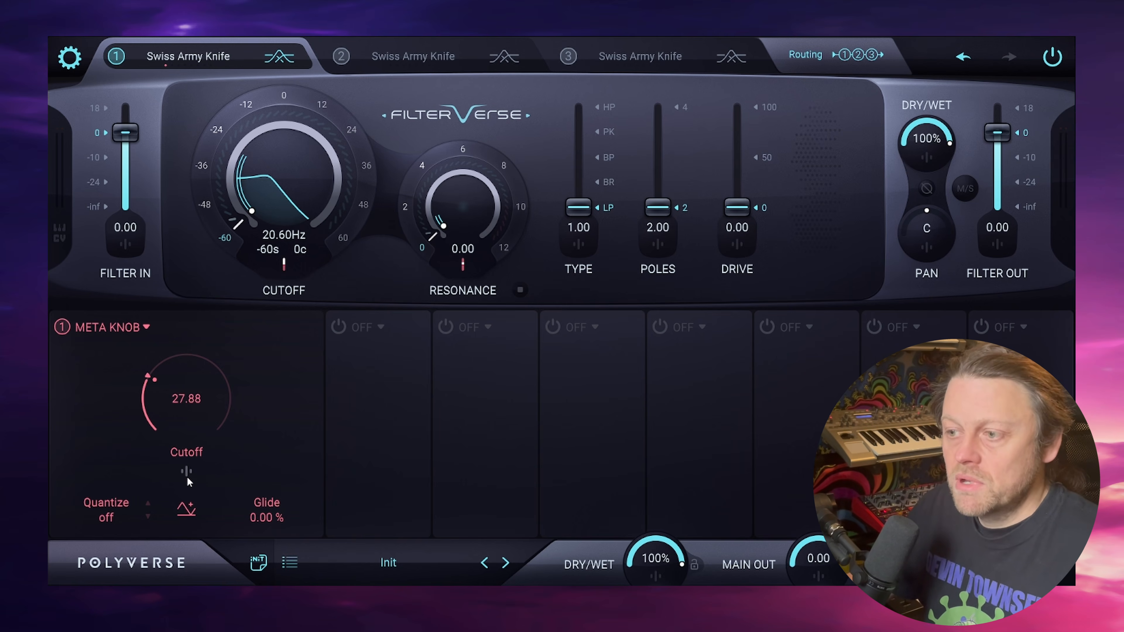
# - Enable the second modulator slot as a Sequencer and undo the last edit
pyautogui.click(338, 327)
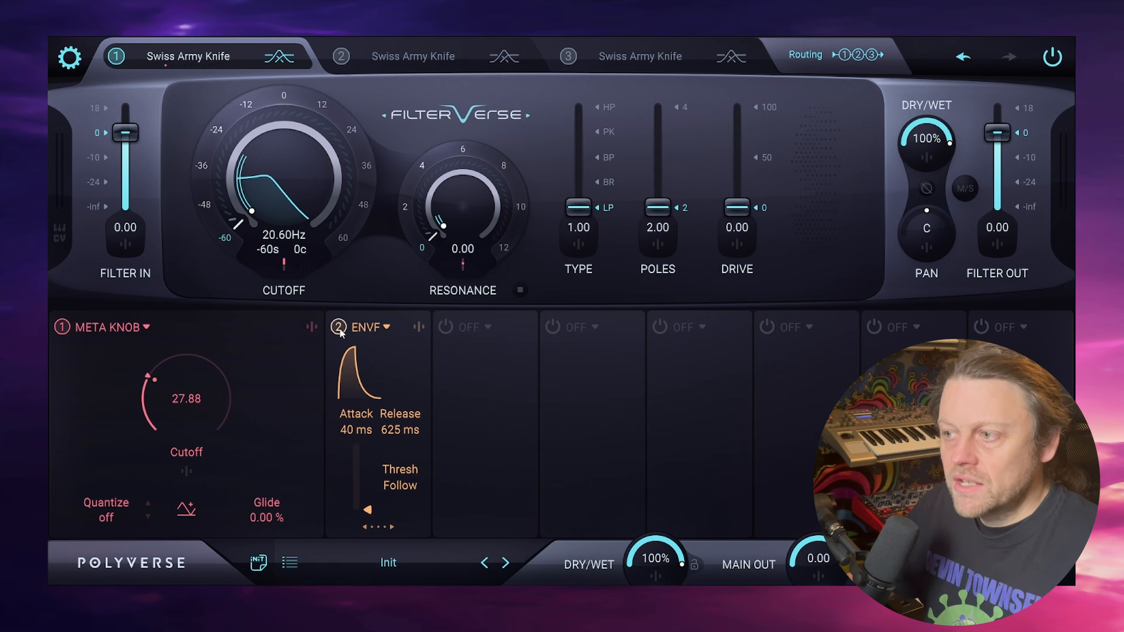
pyautogui.click(378, 328)
pyautogui.click(232, 460)
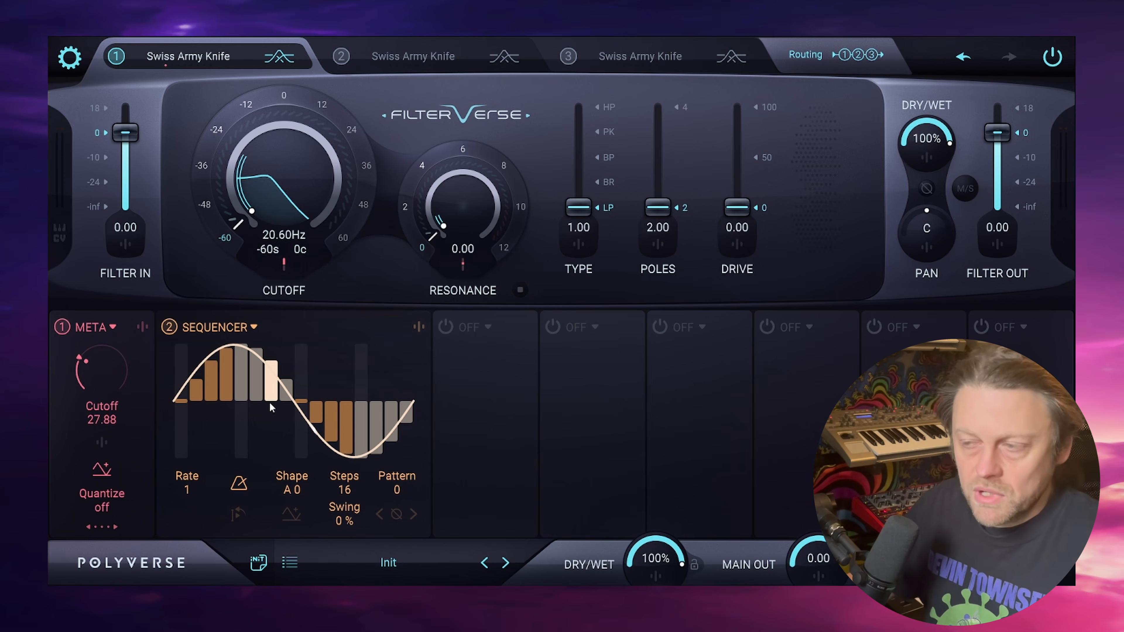
pyautogui.hotkey('ctrl', 'z')
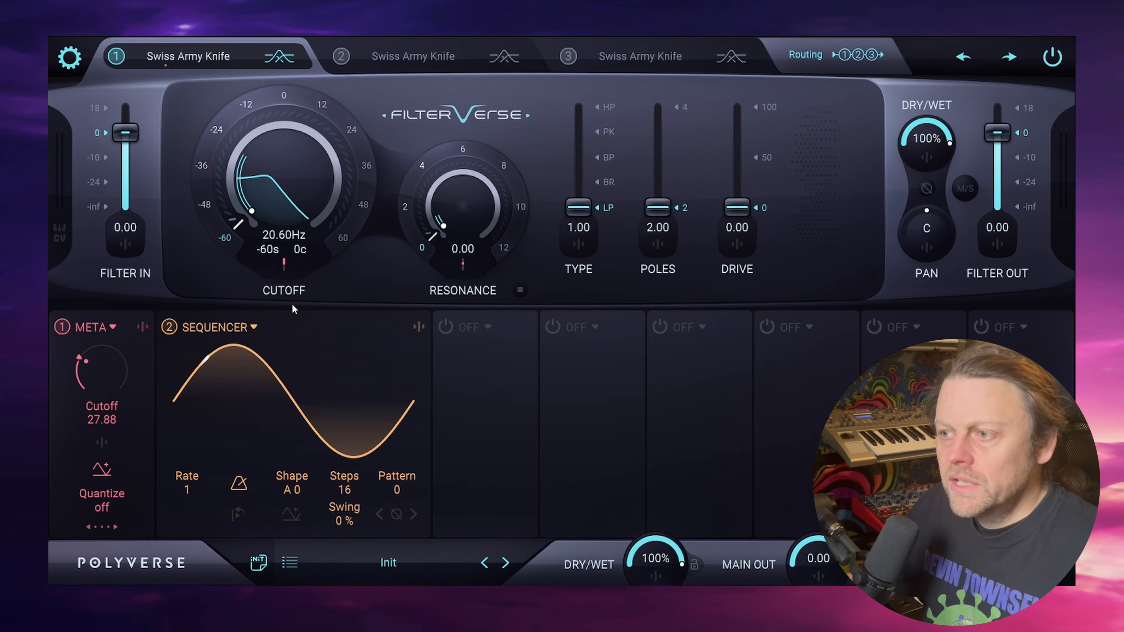
# - Raise the Sequencer's positive modulation amount on the Cutoff meta knob
pyautogui.click(100, 442)
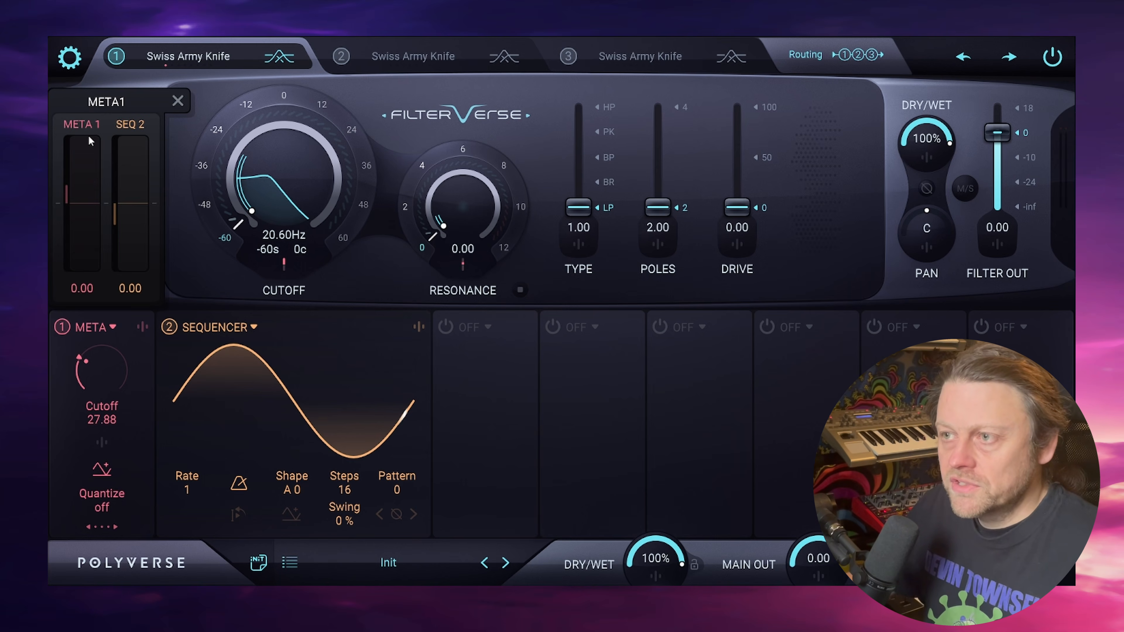
pyautogui.moveTo(139, 163); pyautogui.dragTo(136, 87)
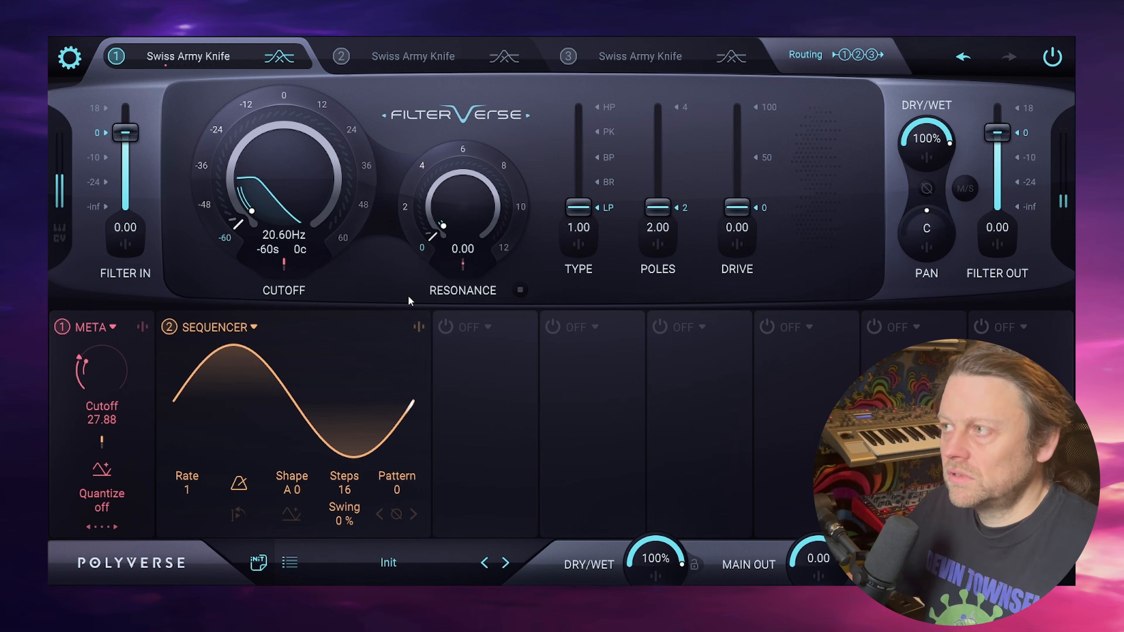
pyautogui.click(110, 476)
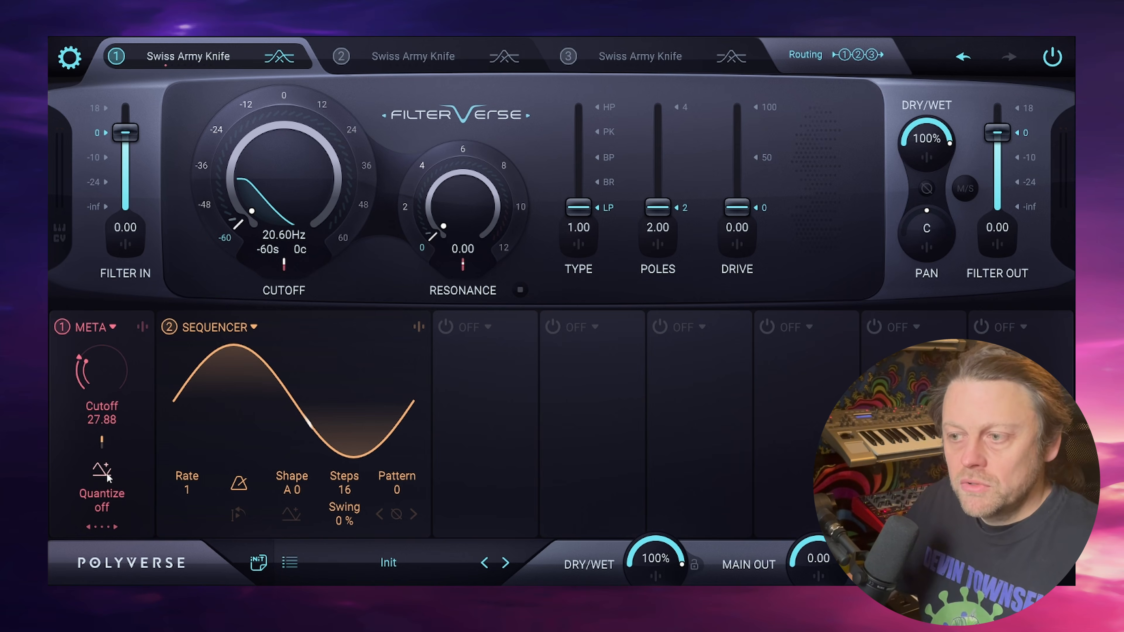
# - Turn off the Sequencer, then reset the Cutoff meta knob to 0 and sweep it up to 100
pyautogui.click(169, 327)
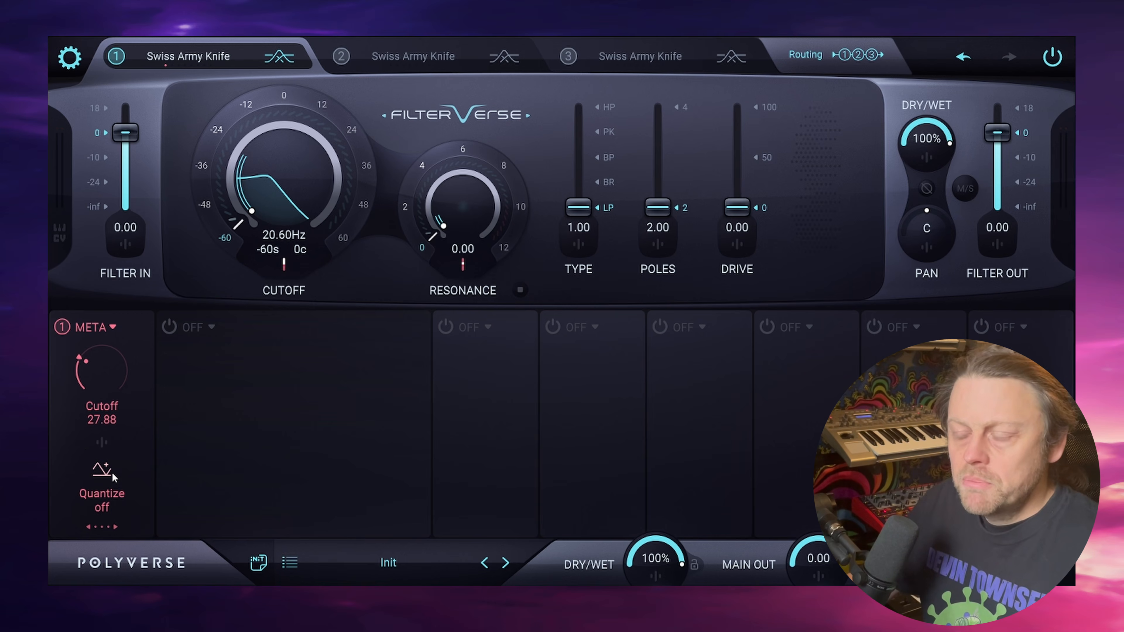
pyautogui.doubleClick(109, 367)
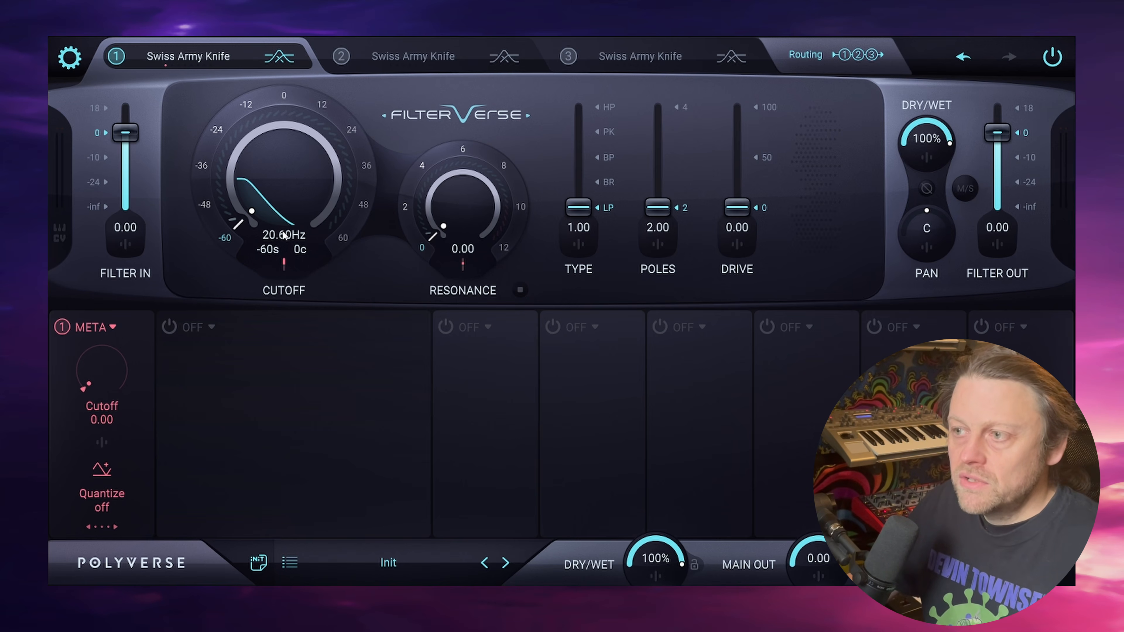
pyautogui.moveTo(103, 390); pyautogui.dragTo(247, 231)
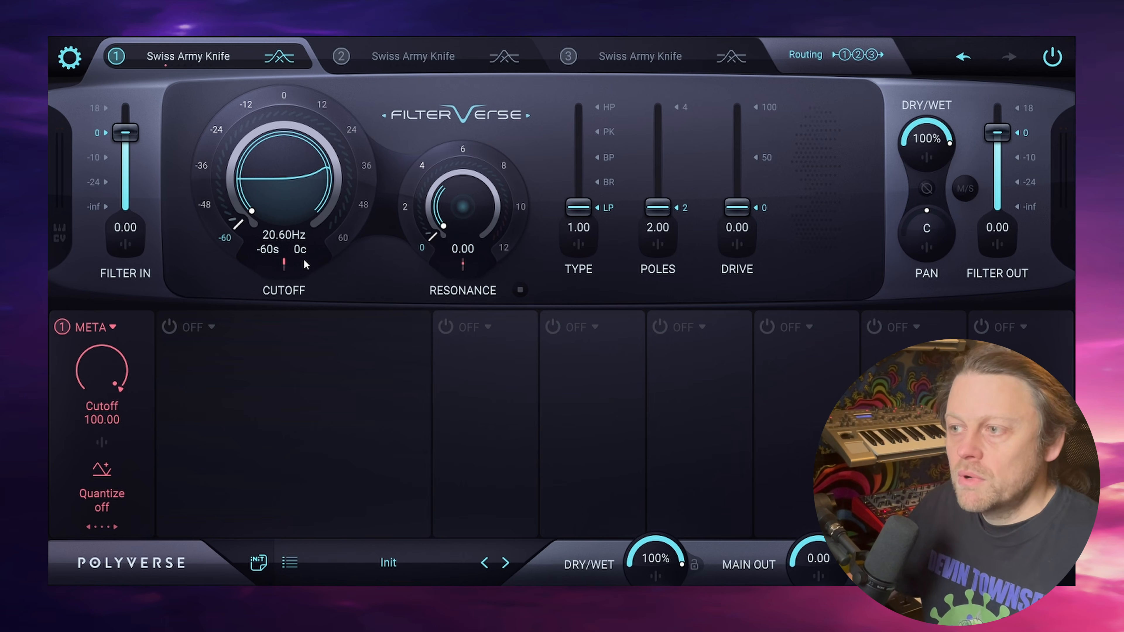
pyautogui.moveTo(460, 274)
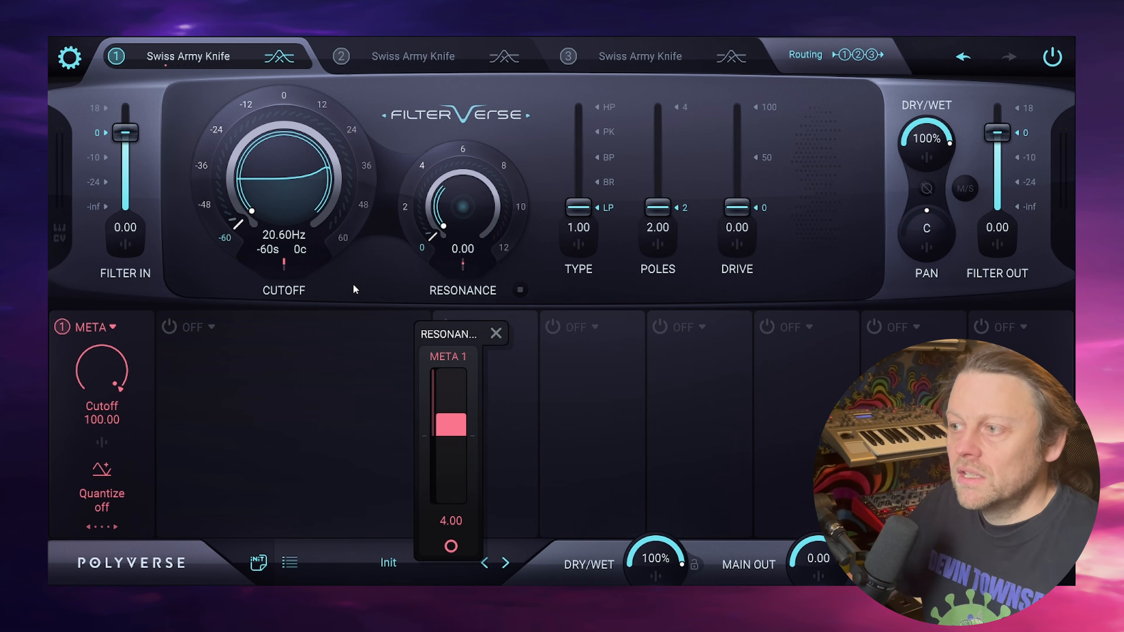
pyautogui.moveTo(94, 368); pyautogui.dragTo(373, 165)
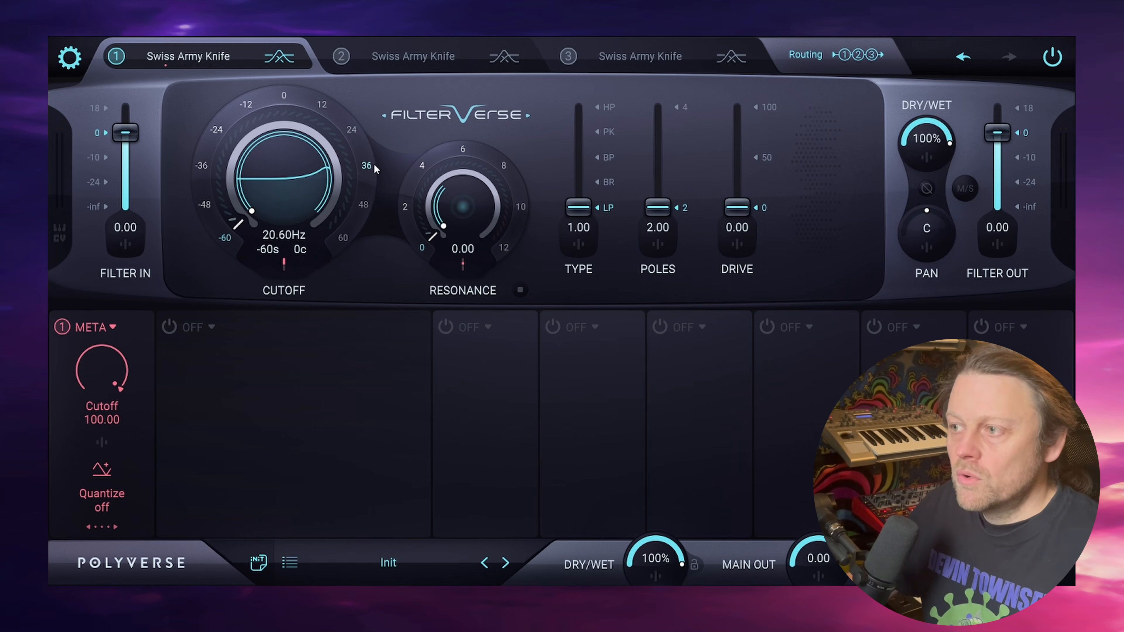
# - Switch the Cutoff meta knob to negative unipolar polarity, sweep it up and return it to -100
pyautogui.click(105, 472)
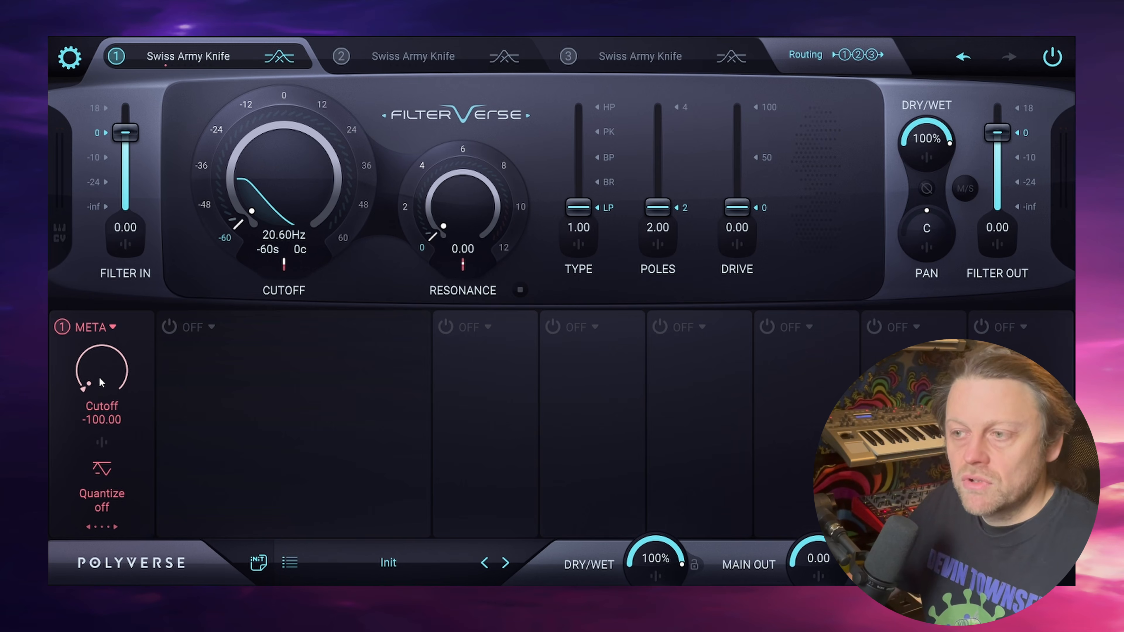
pyautogui.moveTo(98, 375); pyautogui.dragTo(96, 350)
pyautogui.moveTo(102, 313); pyautogui.dragTo(106, 374)
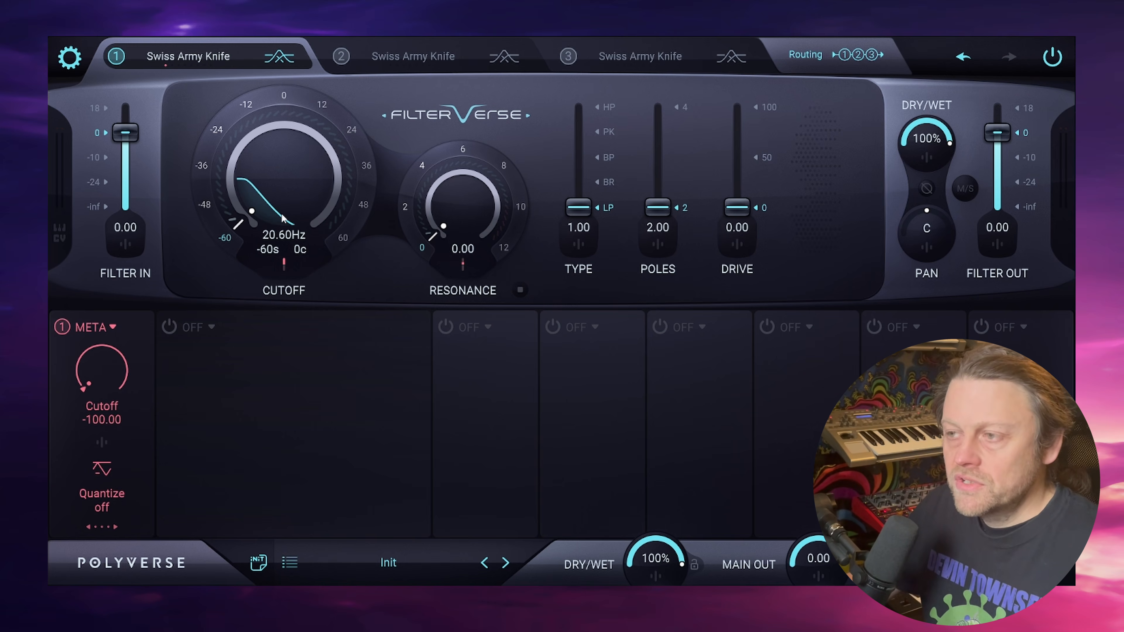
# - Raise the filter cutoff to 21.10 kHz and the resonance to 12.0
pyautogui.moveTo(279, 216); pyautogui.dragTo(279, 155)
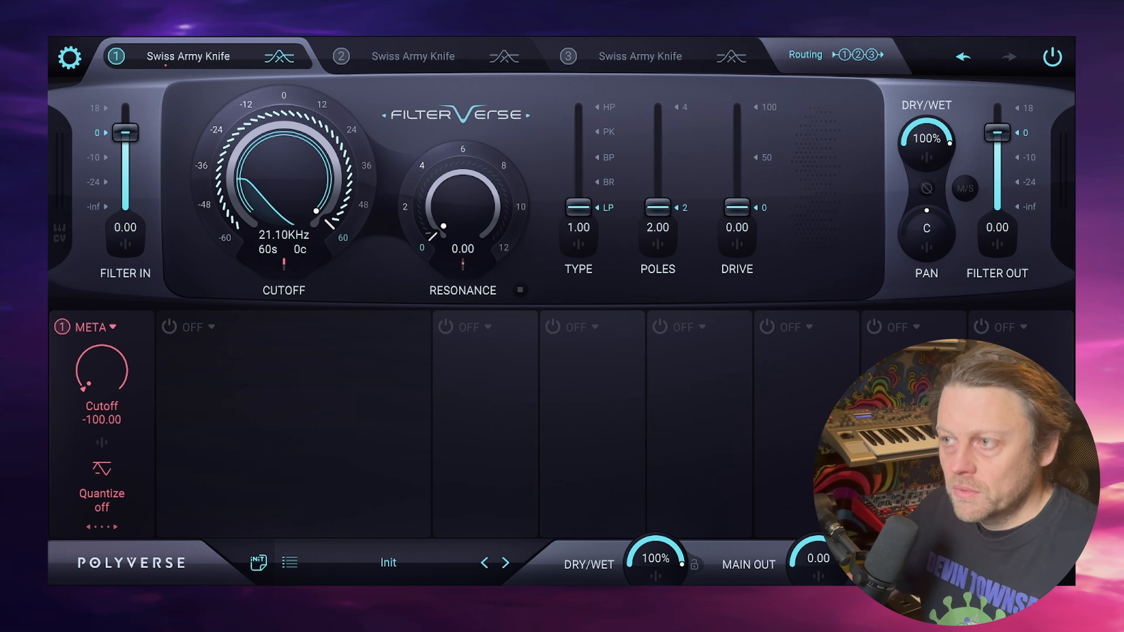
pyautogui.moveTo(473, 246); pyautogui.dragTo(472, 177)
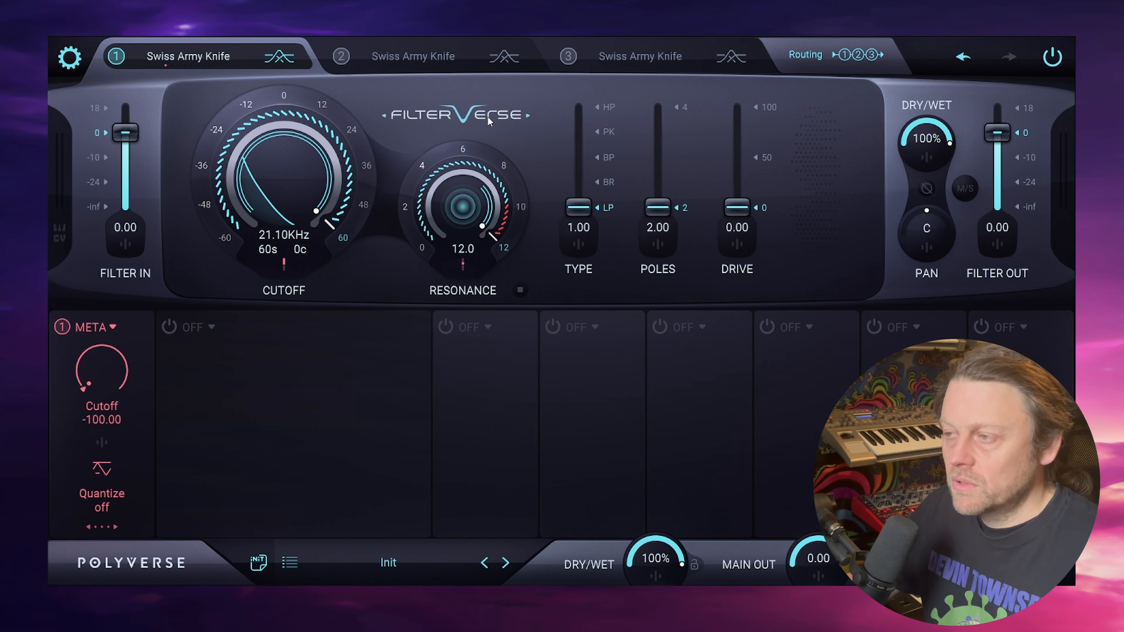
# - Bring the Cutoff meta knob to -75 and try resonance values of 12 and 10, leaving it at 10
pyautogui.moveTo(101, 372); pyautogui.dragTo(112, 335)
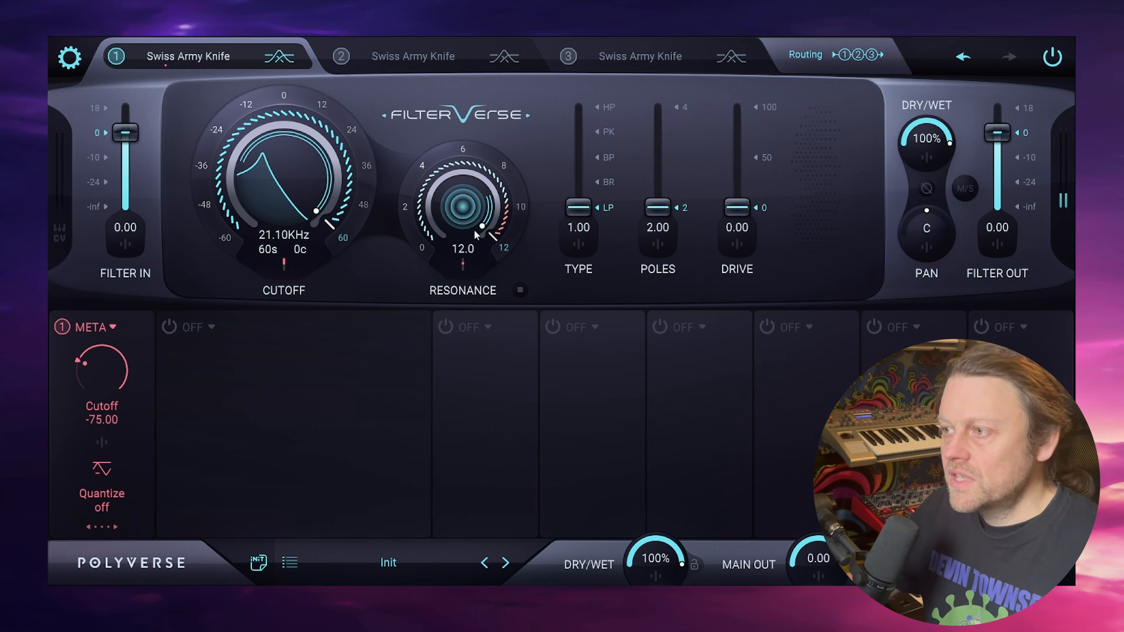
pyautogui.moveTo(476, 240); pyautogui.dragTo(476, 249)
pyautogui.doubleClick(474, 249)
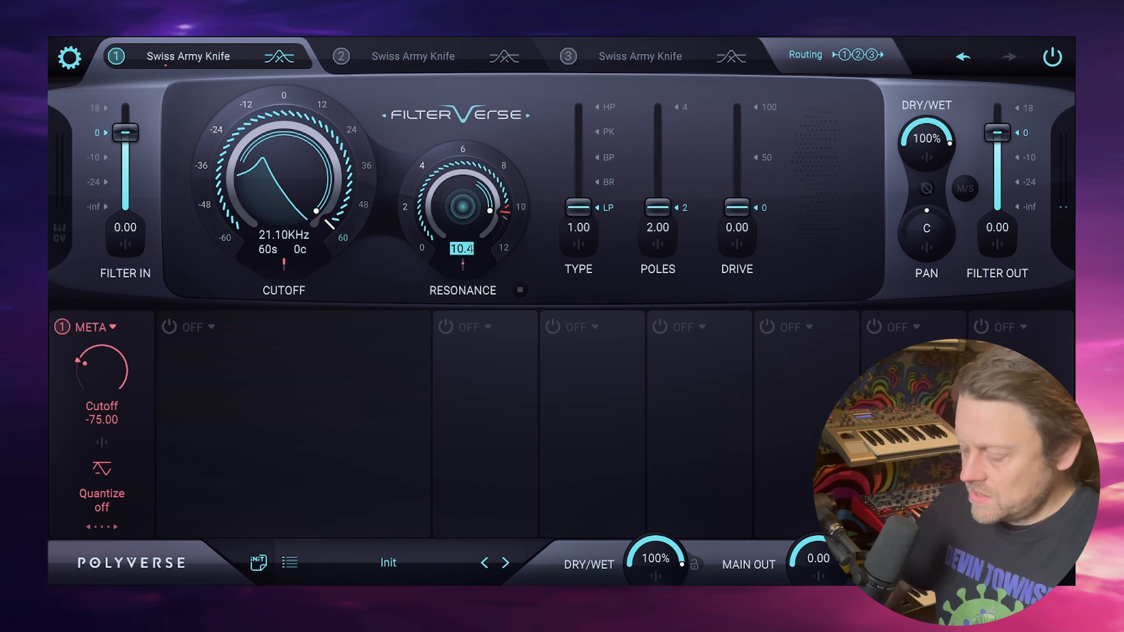
pyautogui.write('12')
pyautogui.press('Return')
pyautogui.doubleClick(470, 250)
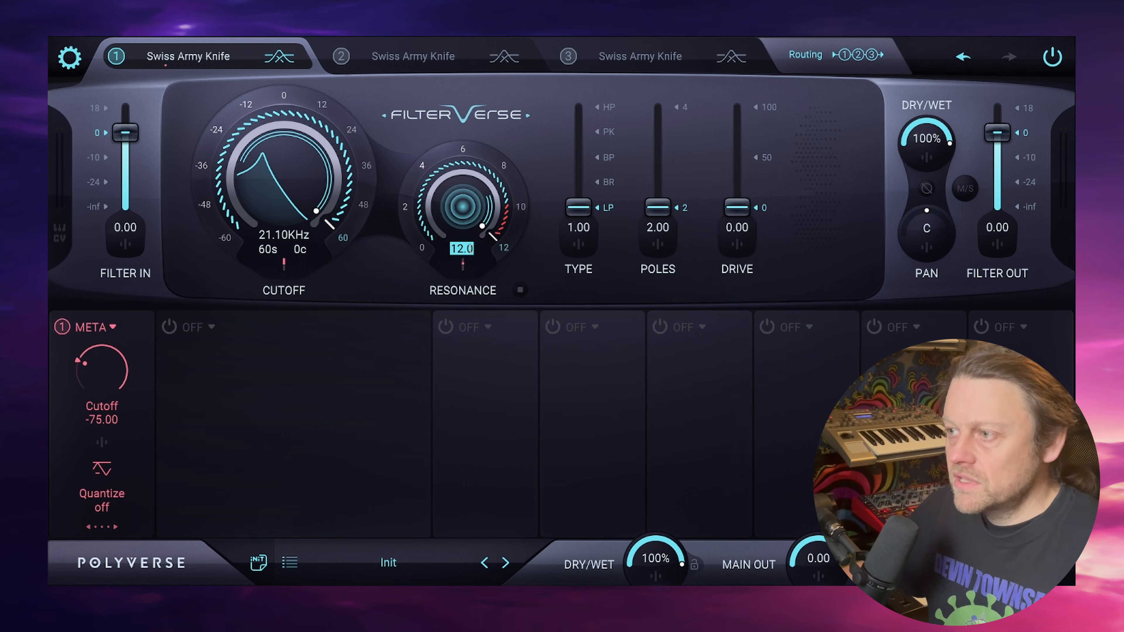
pyautogui.write('10')
pyautogui.press('Return')
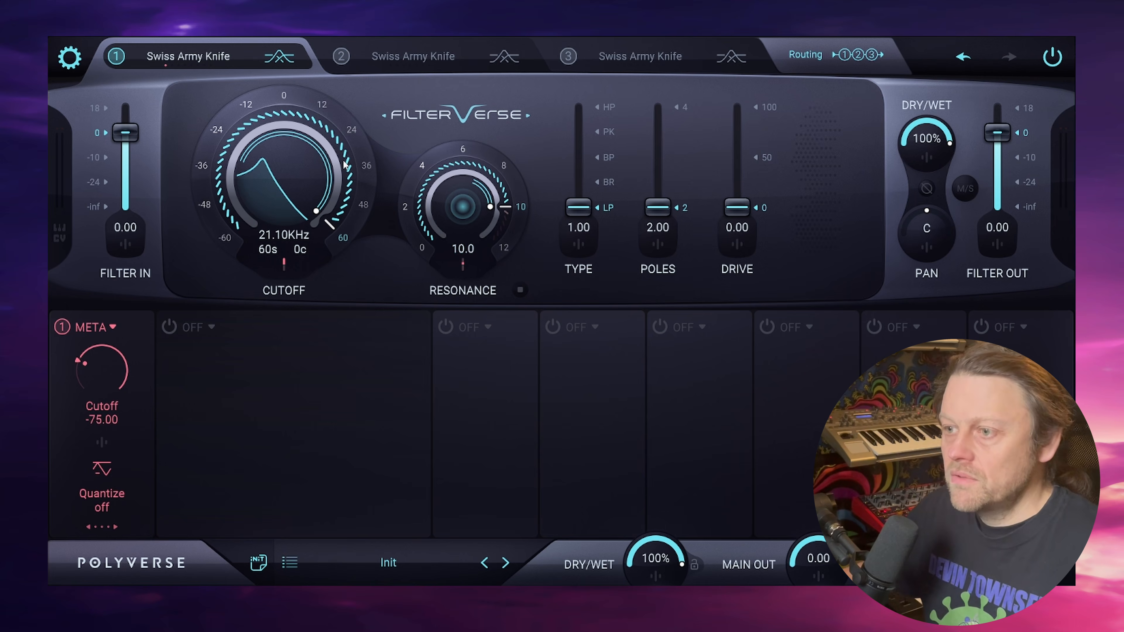
# - Switch the Cutoff meta knob to bipolar polarity and set its value to 50
pyautogui.moveTo(106, 368); pyautogui.dragTo(124, 480)
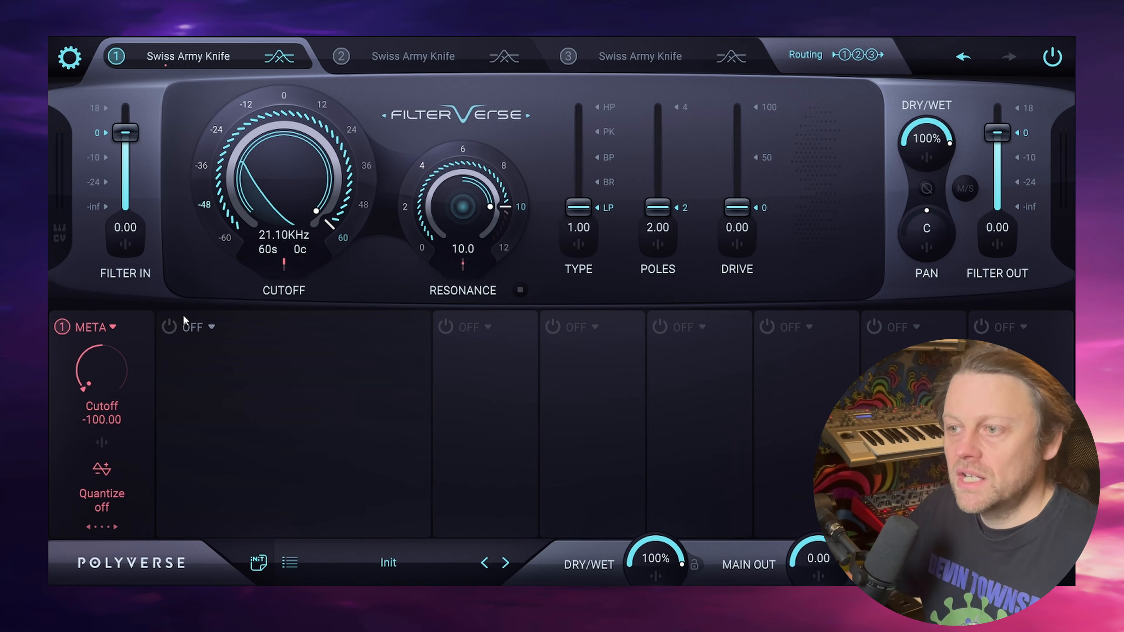
pyautogui.doubleClick(101, 419)
pyautogui.write('50')
pyautogui.press('Return')
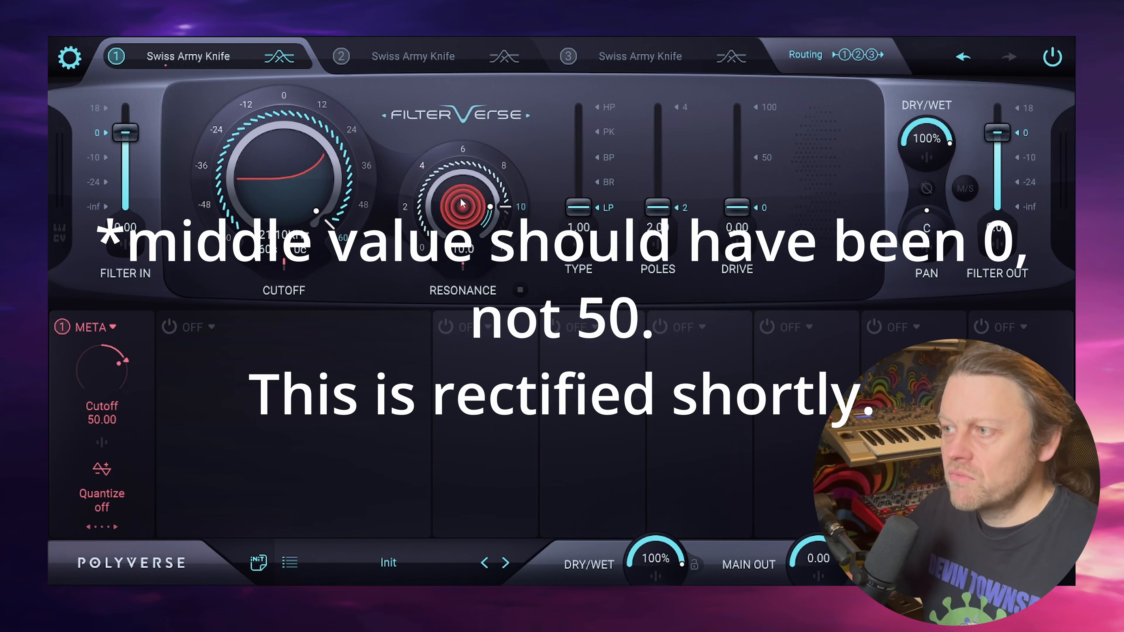
# - Reset the resonance to 0 and remove the meta knob's modulation of it
pyautogui.click(463, 268)
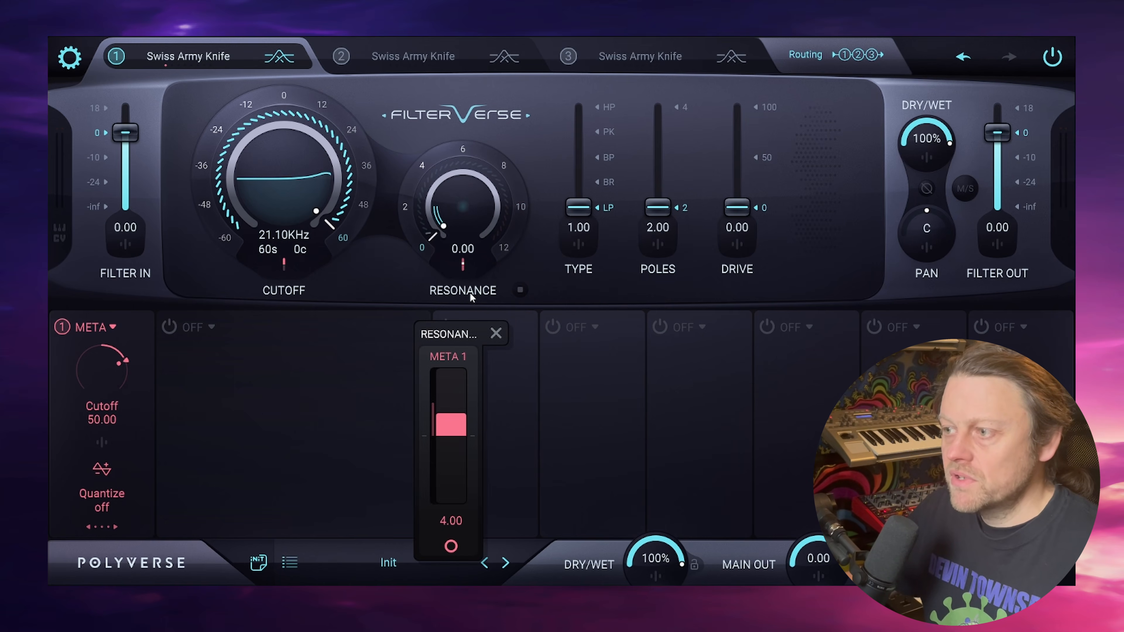
pyautogui.doubleClick(460, 400)
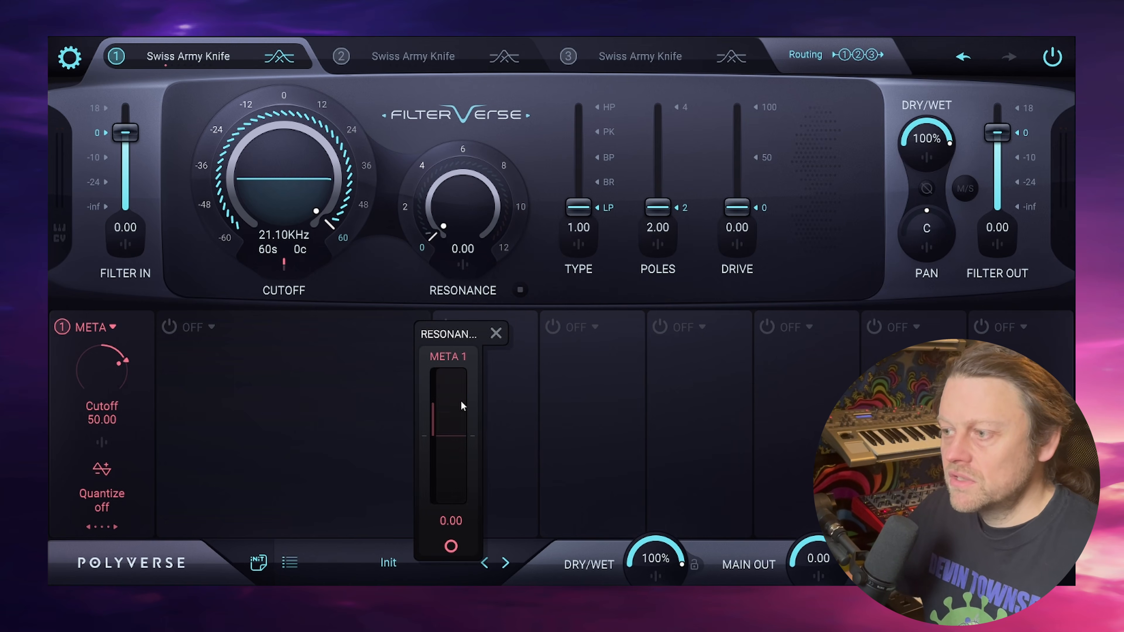
pyautogui.click(375, 279)
# - Lower the filter cutoff and reset it to its centre value of 659.3 Hz
pyautogui.moveTo(289, 149); pyautogui.dragTo(289, 254)
pyautogui.click(286, 266)
pyautogui.click(287, 267)
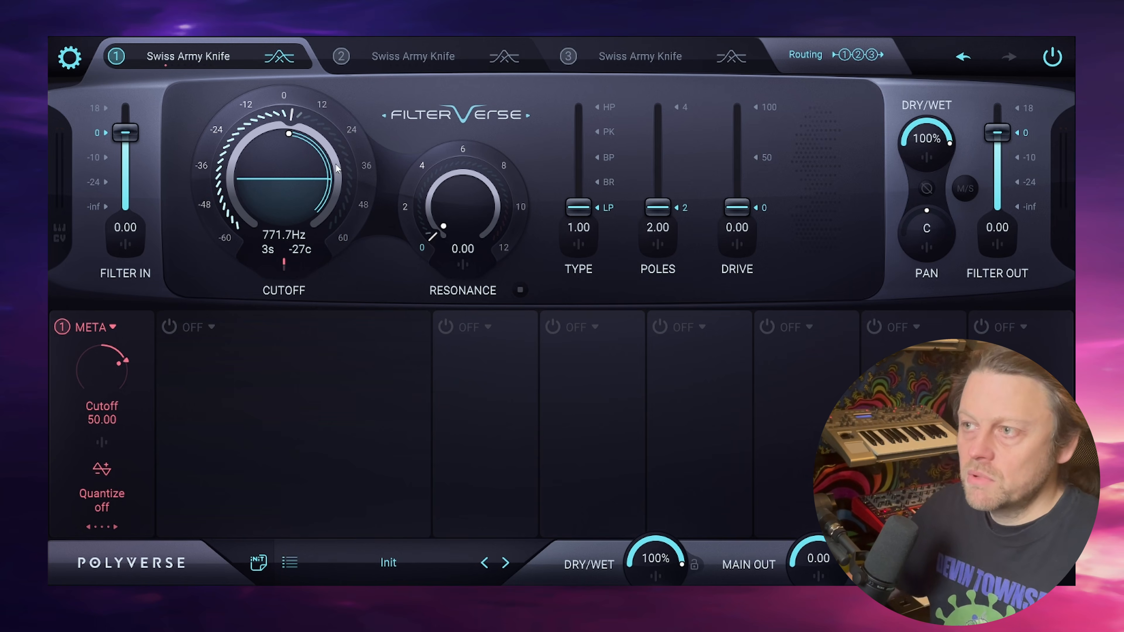
pyautogui.doubleClick(288, 163)
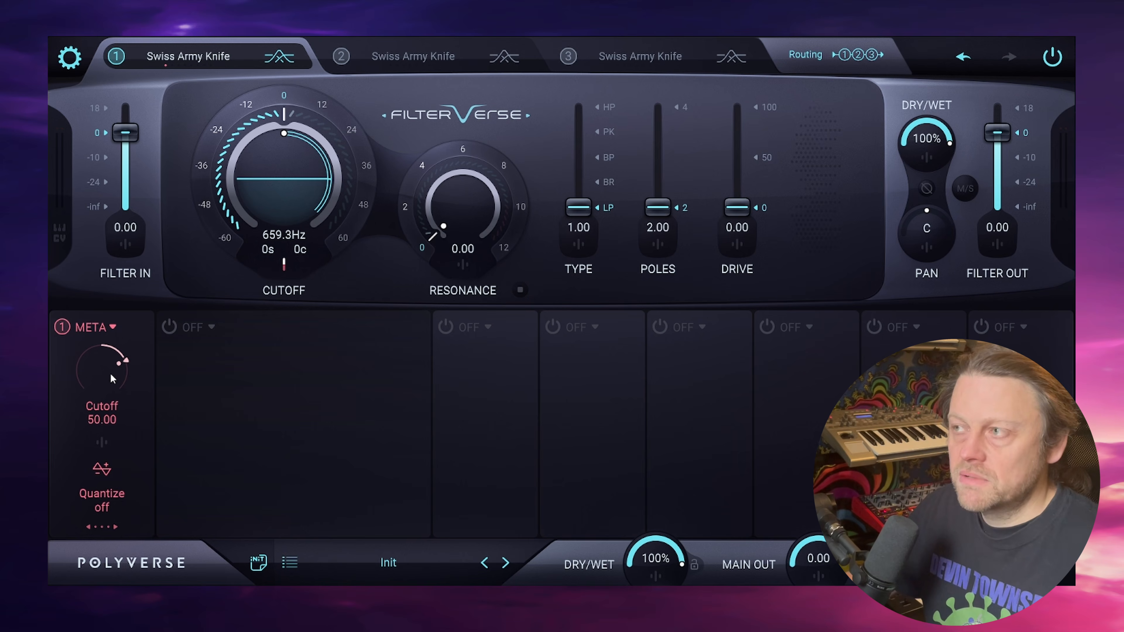
# - Sweep the Cutoff meta knob, reset it to 0, and turn the Sequencer back on
pyautogui.moveTo(105, 366); pyautogui.dragTo(97, 392)
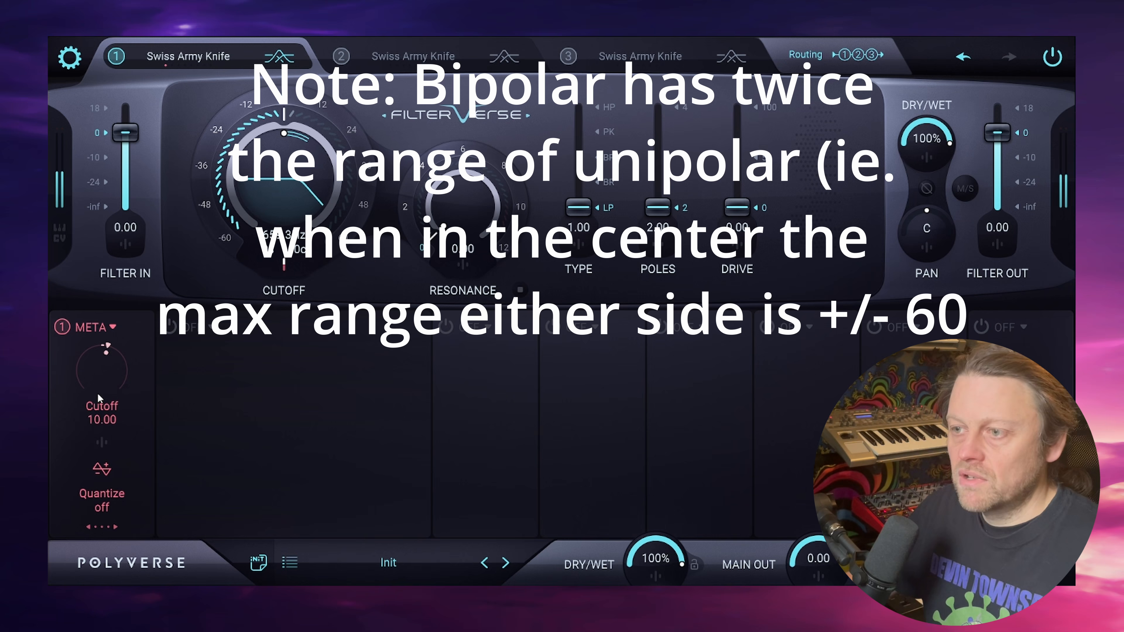
pyautogui.doubleClick(101, 376)
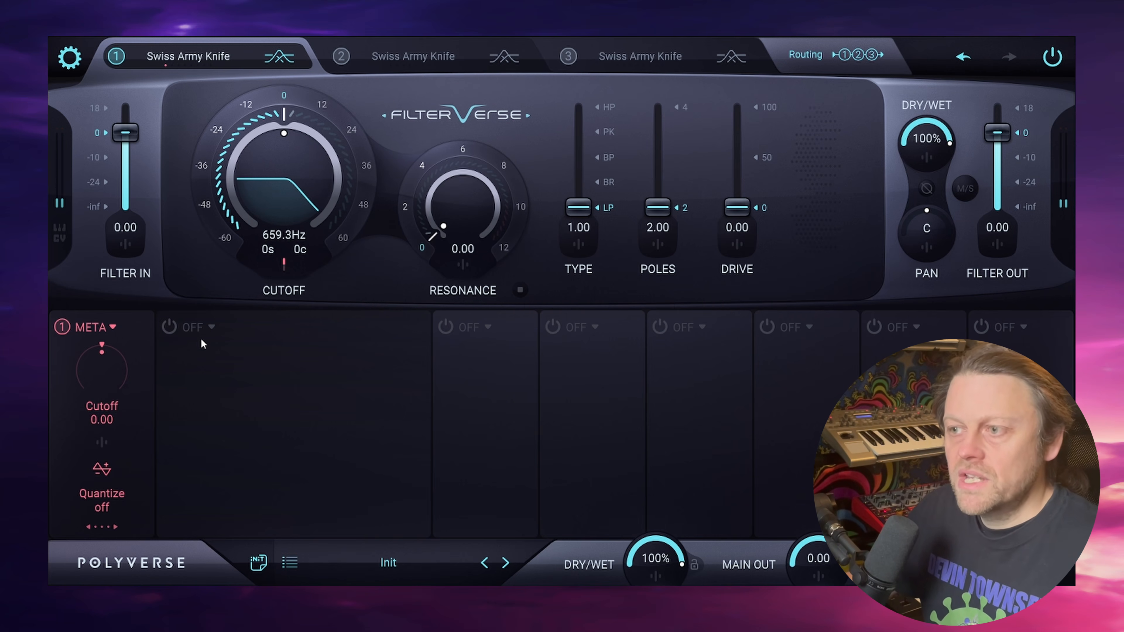
pyautogui.click(169, 327)
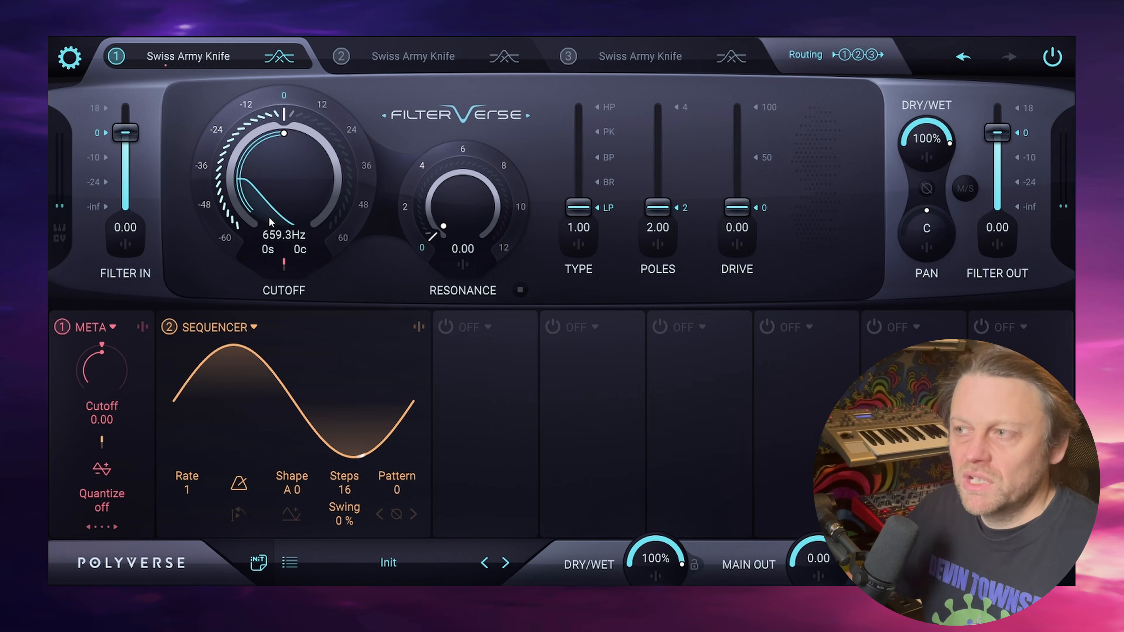
# - Set the filter type to band-pass with a value of 3
pyautogui.moveTo(580, 208); pyautogui.dragTo(579, 156)
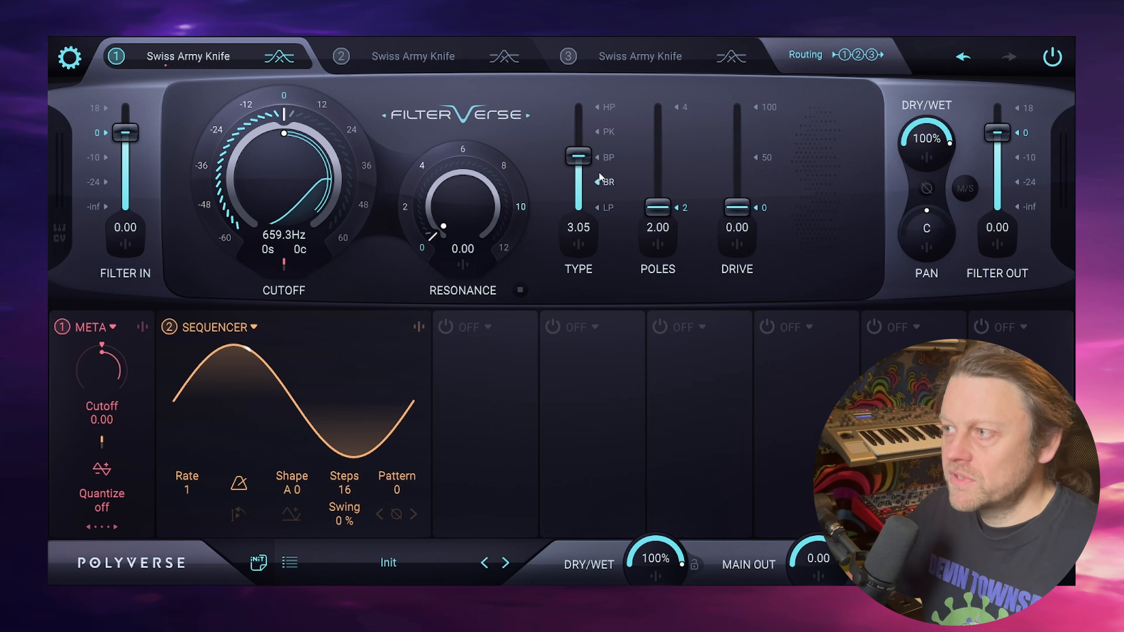
pyautogui.doubleClick(579, 227)
pyautogui.write('3')
pyautogui.press('Return')
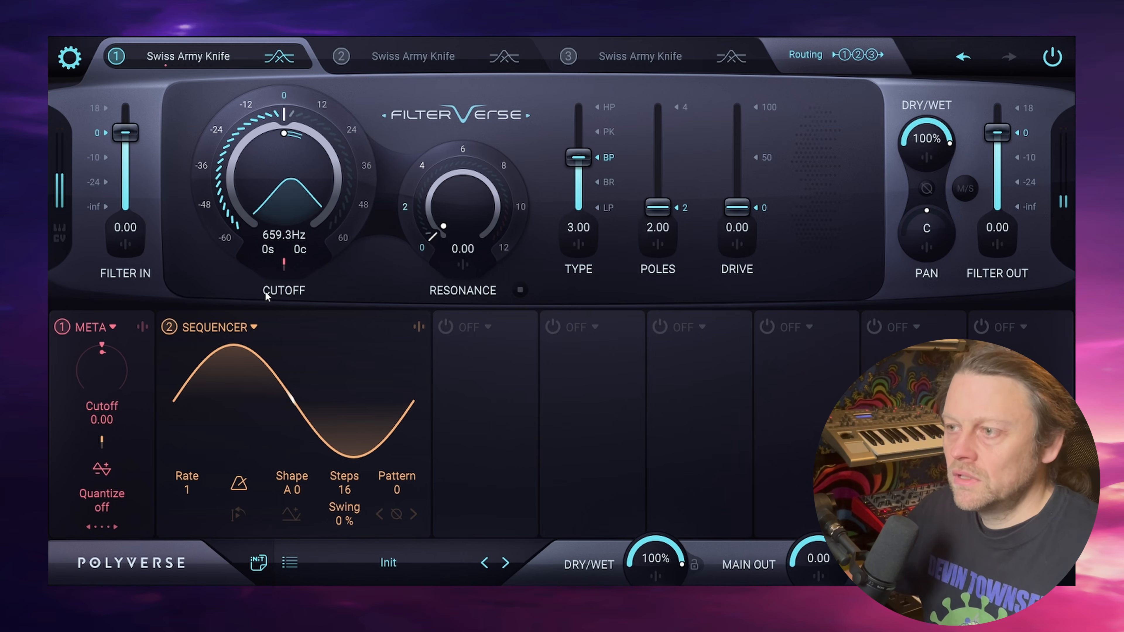
# - Set the first meta knob's modulation amount on the filter cutoff to 54.3
pyautogui.click(285, 270)
pyautogui.moveTo(241, 387); pyautogui.dragTo(252, 425)
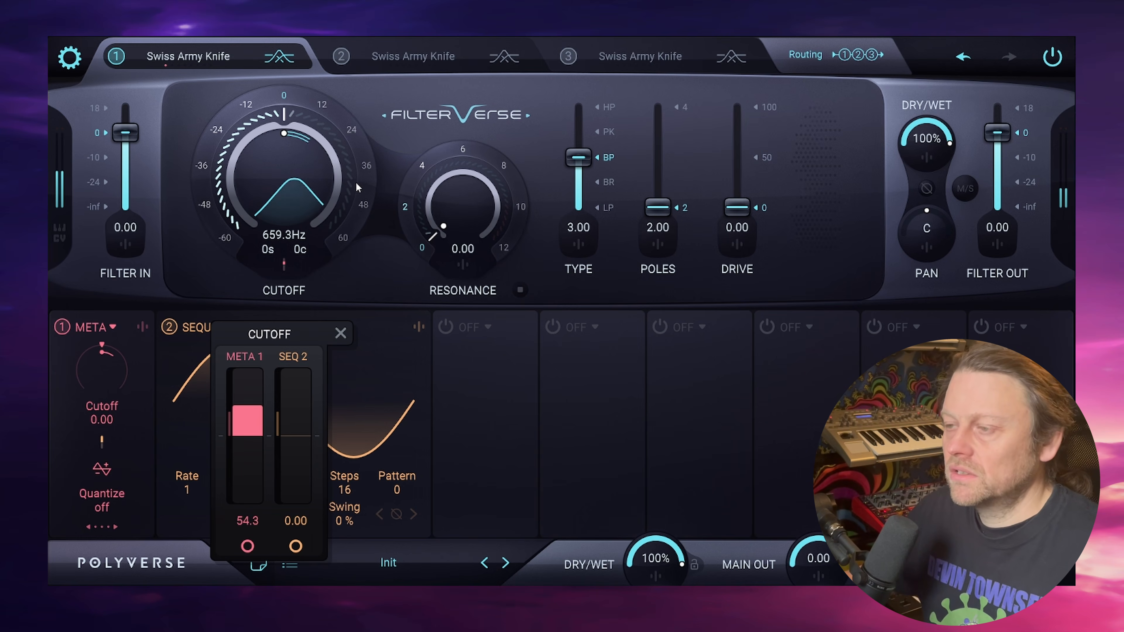
pyautogui.click(389, 235)
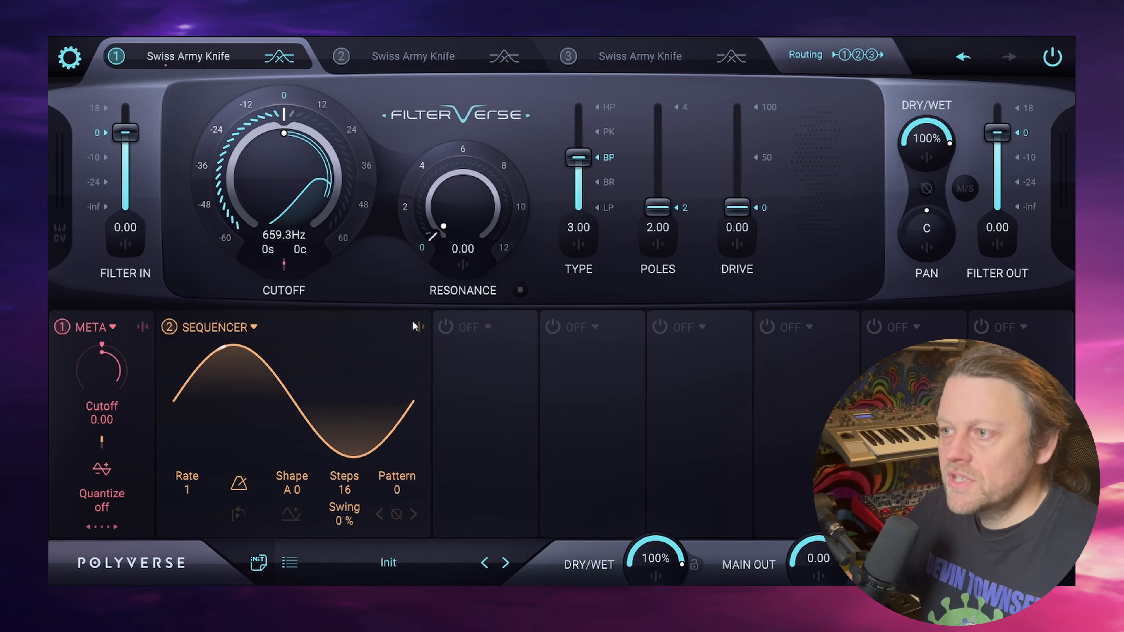
# - Enable the third modulator slot and change its type to Meta Knob
pyautogui.moveTo(373, 346)
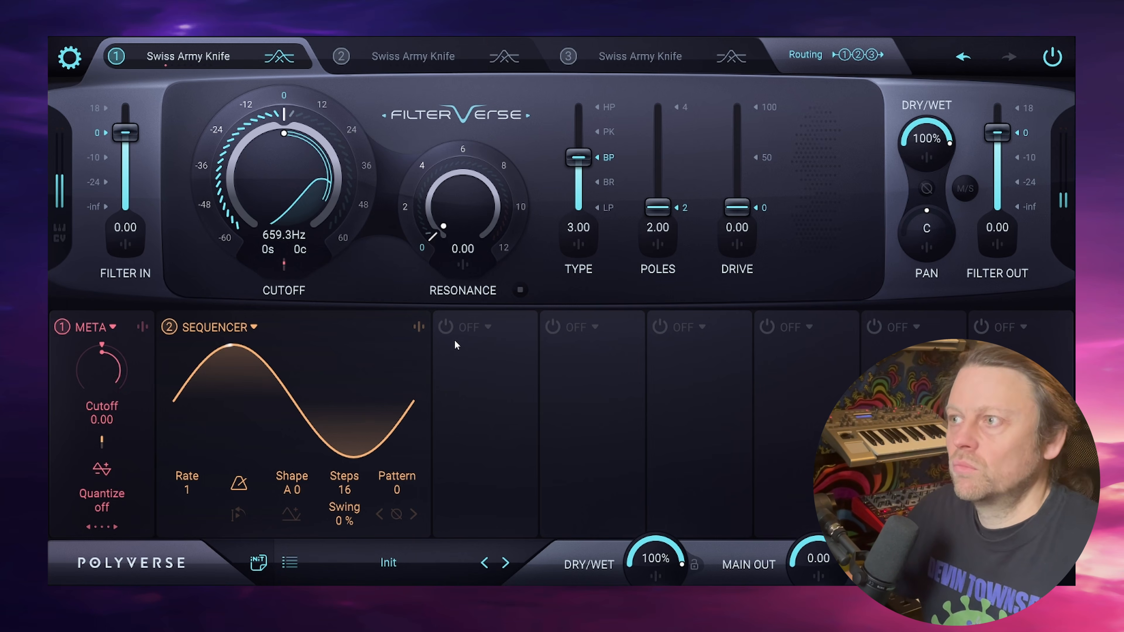
pyautogui.click(470, 329)
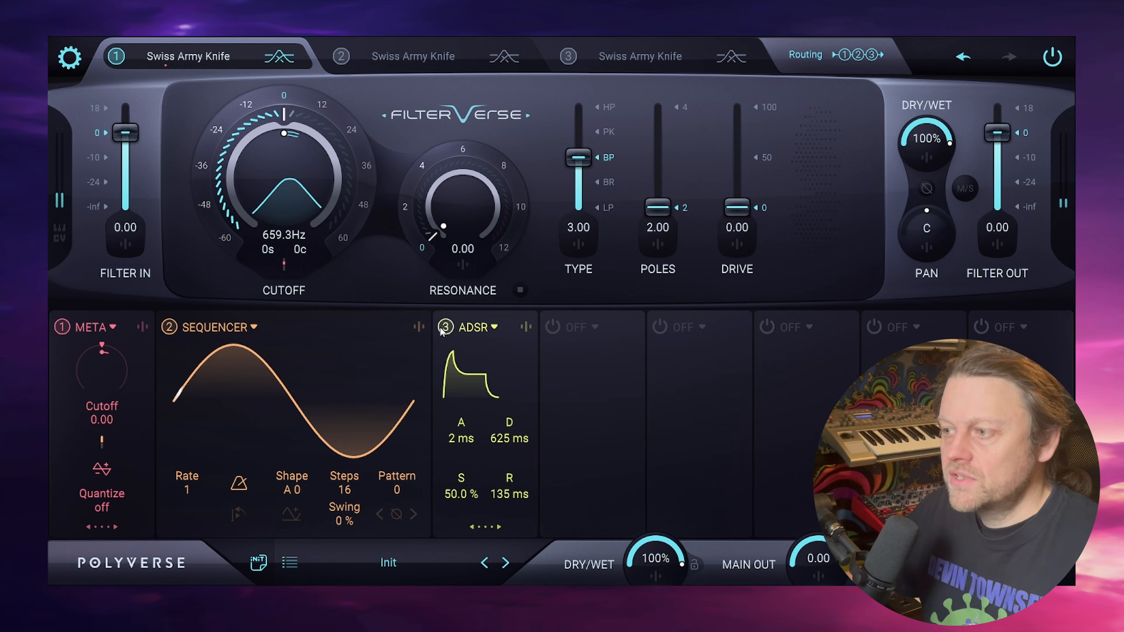
pyautogui.click(493, 329)
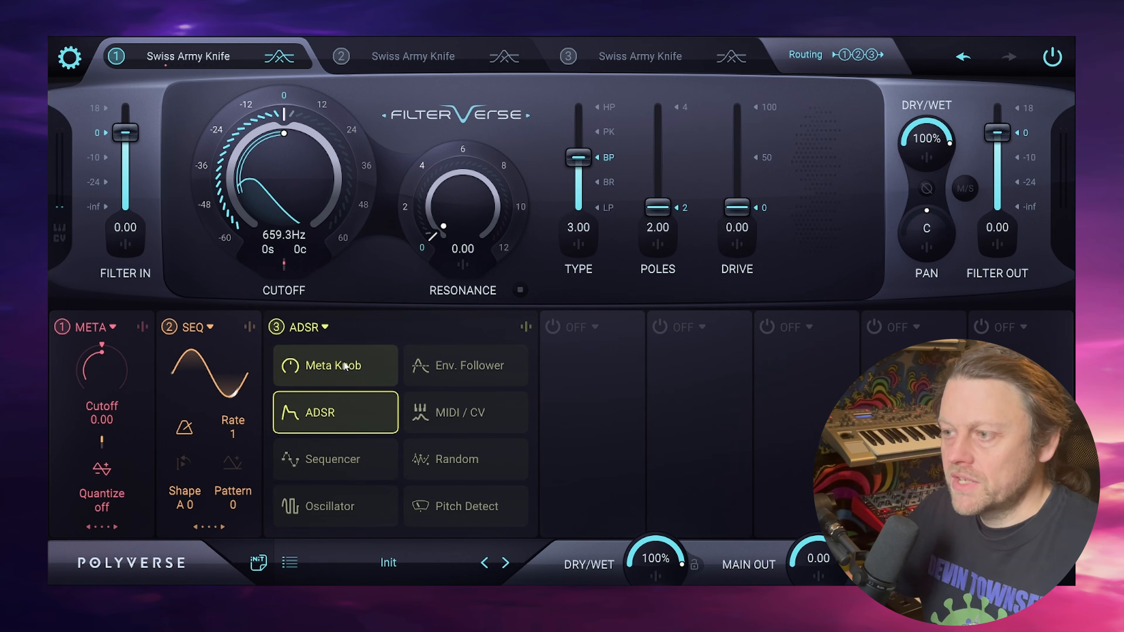
pyautogui.click(334, 362)
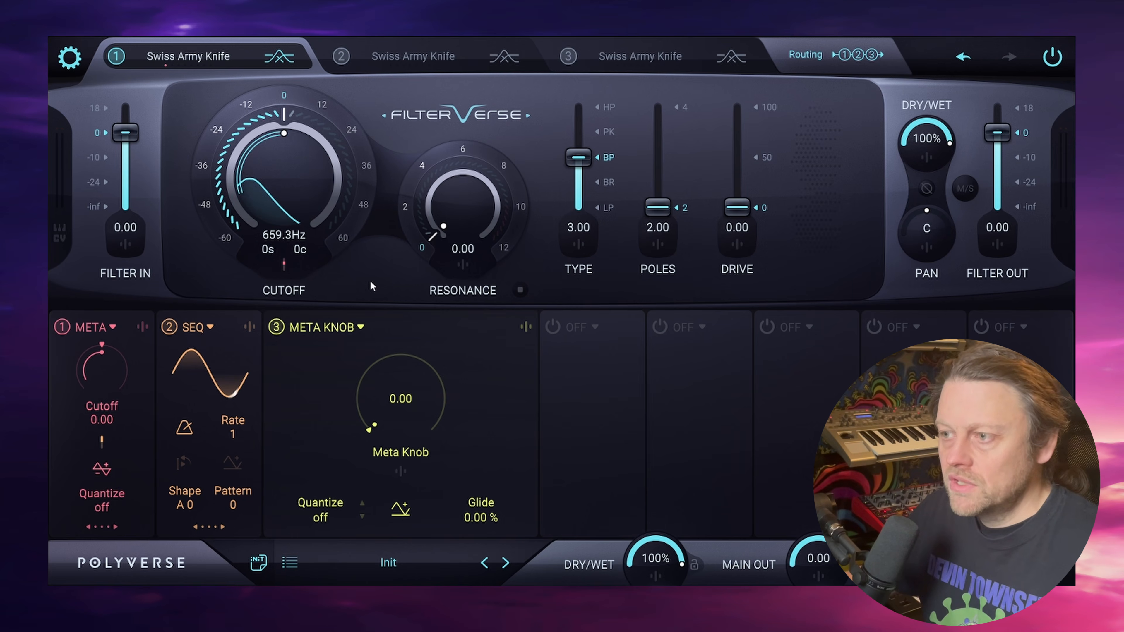
# - Raise the third slot's Meta Knob modulation amount on the Sequencer's output in its cross-modulation settings
pyautogui.click(251, 327)
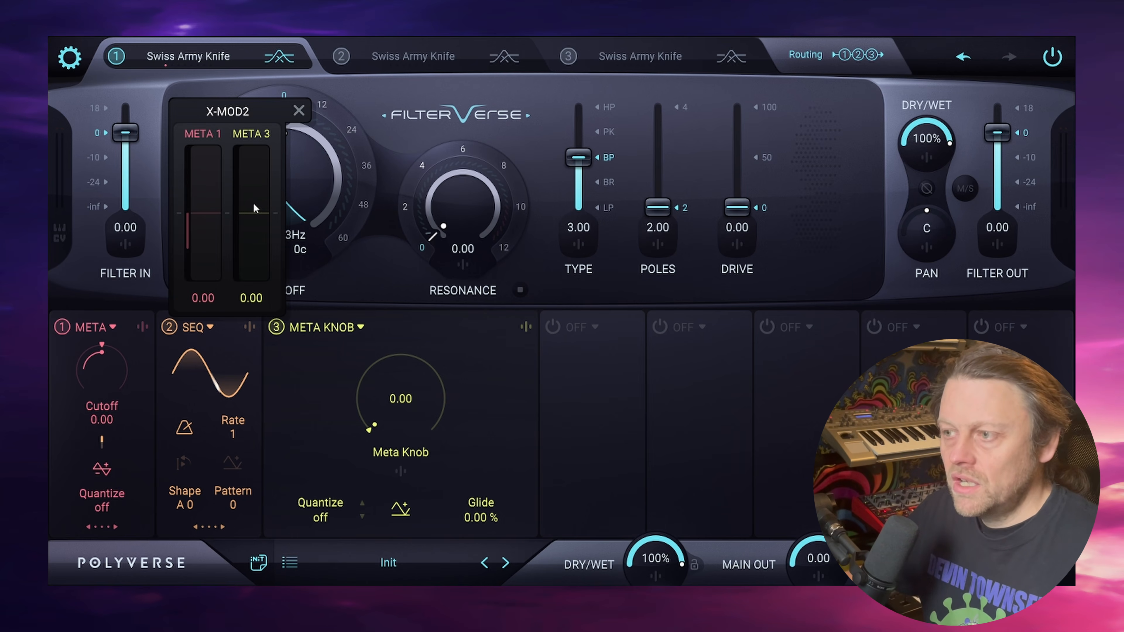
pyautogui.moveTo(253, 203); pyautogui.dragTo(268, 113)
pyautogui.click(389, 290)
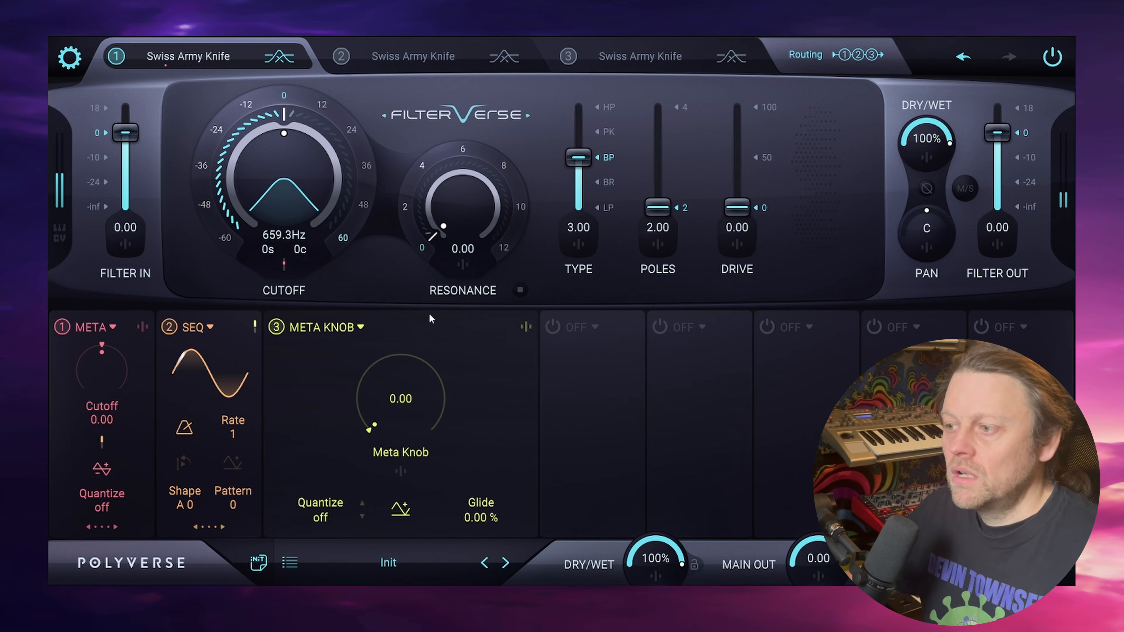
# - Sweep the third slot's Meta Knob up to 100 and back down to 2.45 to audition the sequencer depth
pyautogui.moveTo(392, 398); pyautogui.dragTo(405, 111)
pyautogui.moveTo(402, 193); pyautogui.dragTo(423, 347)
pyautogui.moveTo(418, 421); pyautogui.dragTo(403, 477)
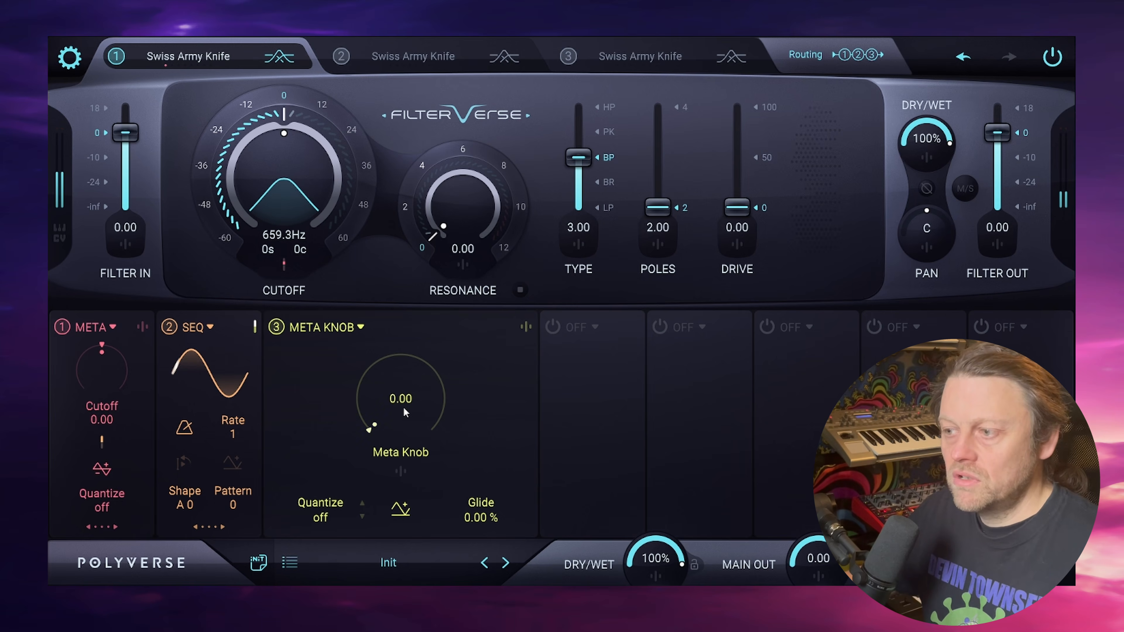
pyautogui.moveTo(402, 405); pyautogui.dragTo(515, 279)
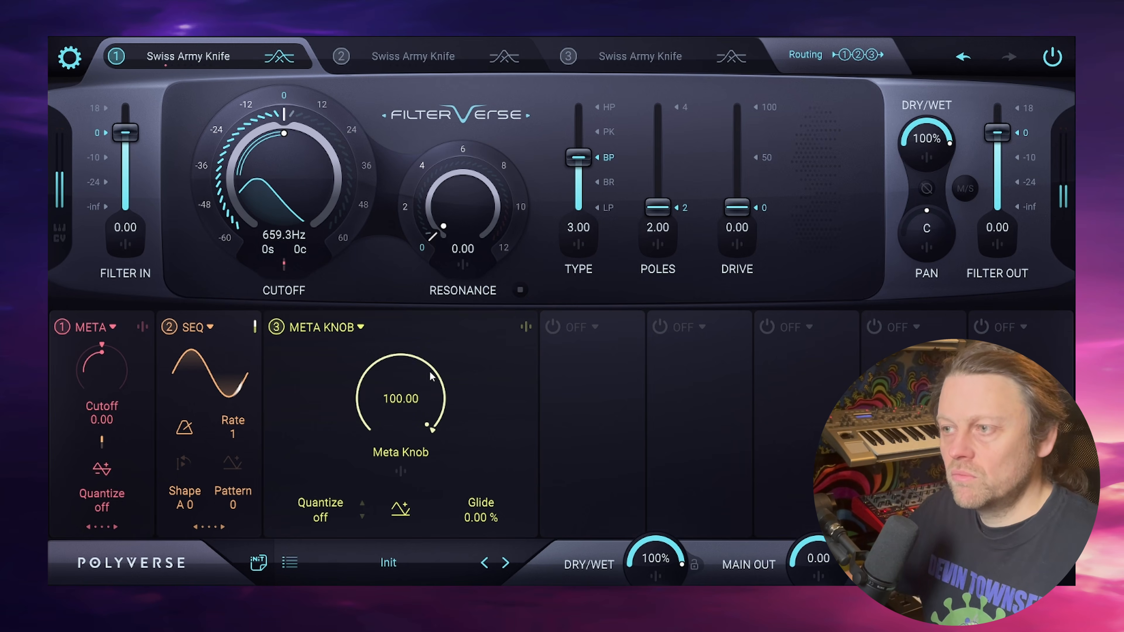
pyautogui.moveTo(400, 371); pyautogui.dragTo(434, 611)
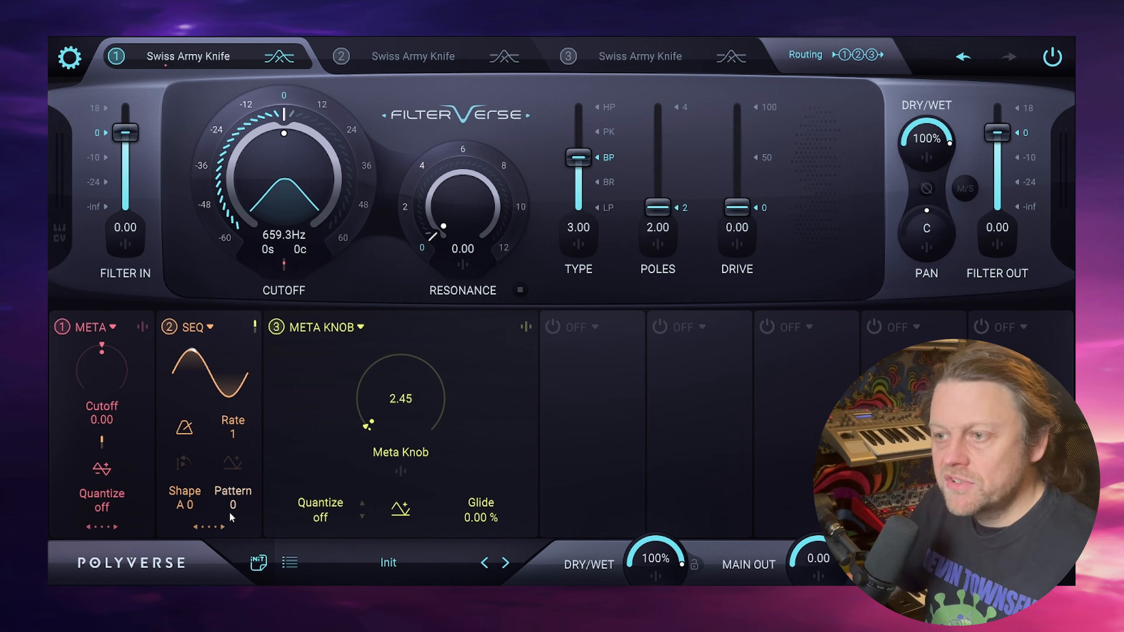
# - Expand the first Meta Knob's modulator slot and change filter 1 to Robo Comb
pyautogui.click(103, 527)
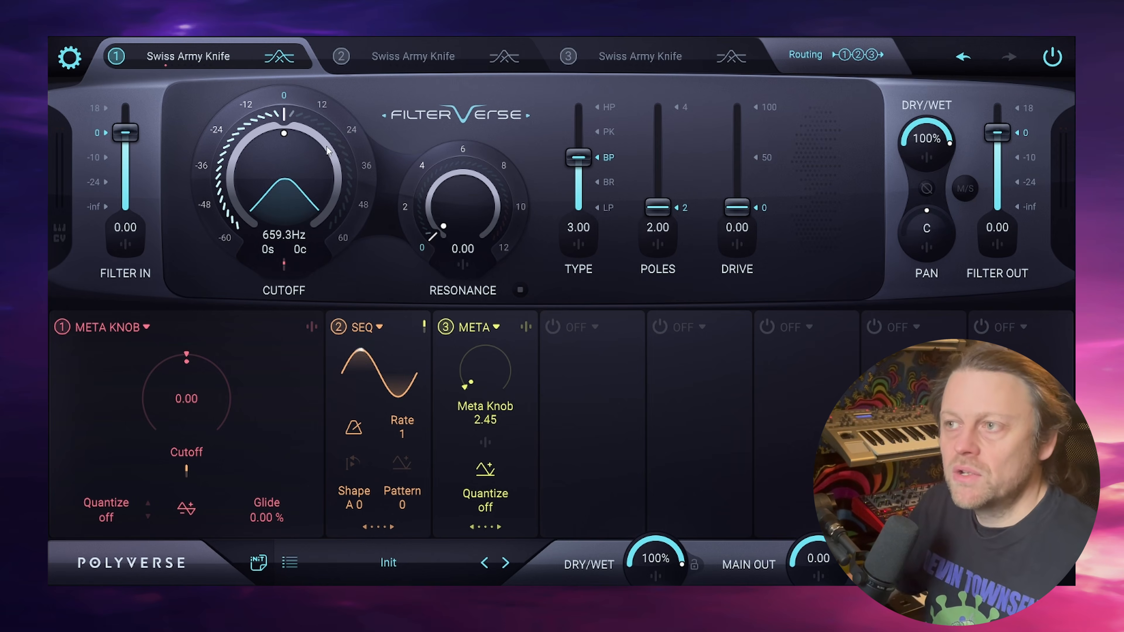
pyautogui.click(188, 56)
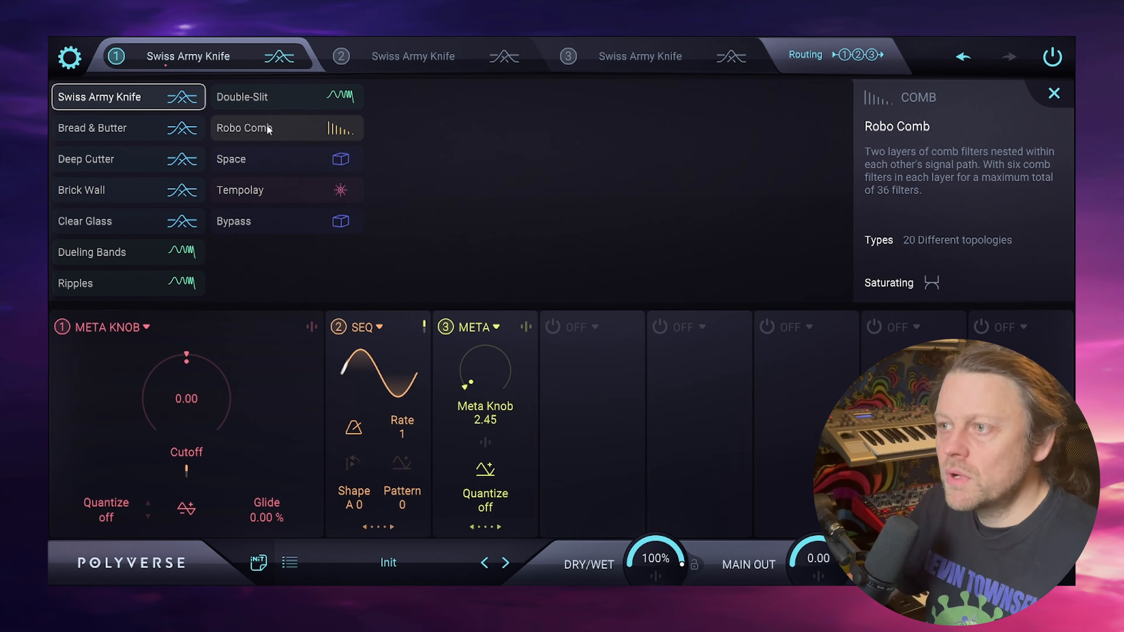
pyautogui.click(329, 128)
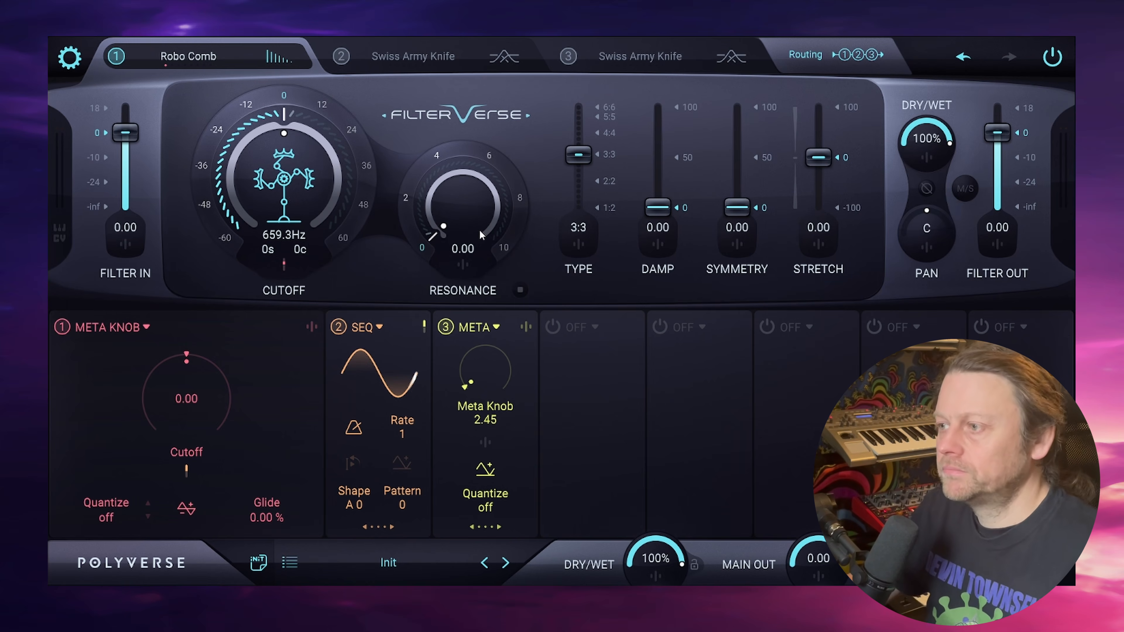
# - Set the Robo Comb's symmetry to 50 and its damp to 28.5
pyautogui.doubleClick(736, 227)
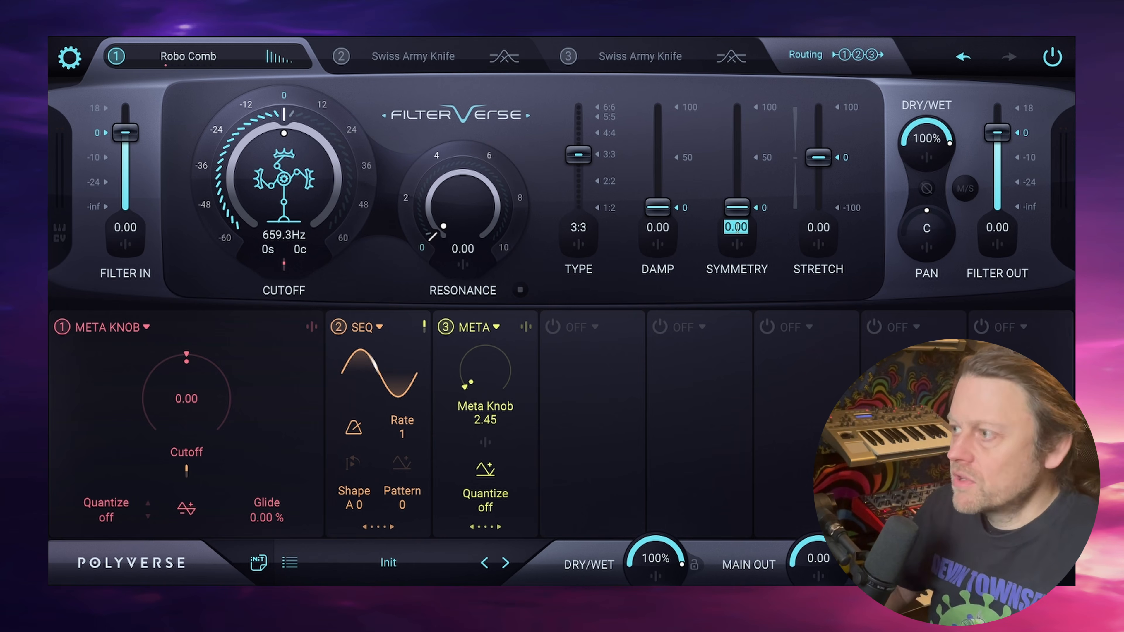
pyautogui.write('50')
pyautogui.press('Return')
pyautogui.moveTo(658, 207); pyautogui.dragTo(659, 179)
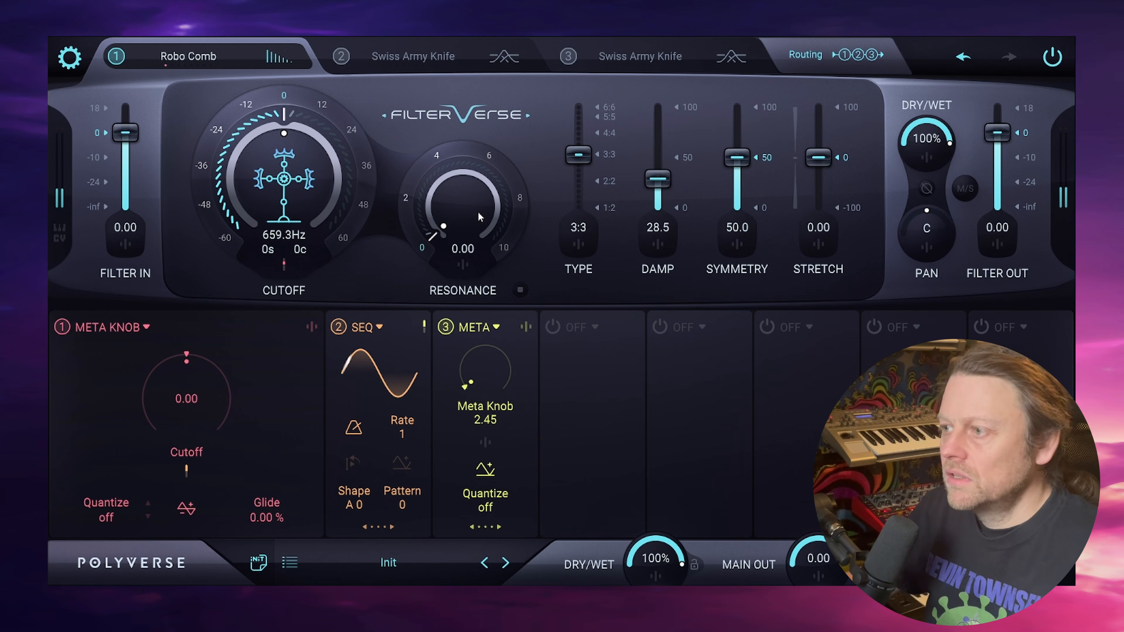
# - Raise the Robo Comb's resonance to 8.38 and set its type to 6:6
pyautogui.moveTo(478, 211); pyautogui.dragTo(465, 123)
pyautogui.moveTo(466, 198); pyautogui.dragTo(465, 195)
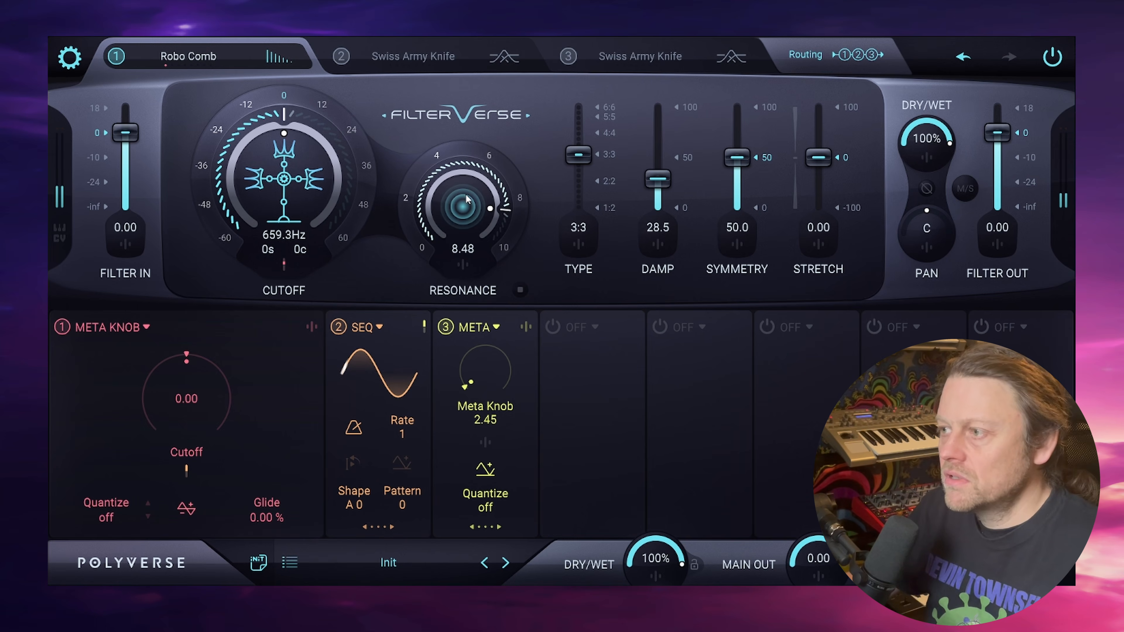
pyautogui.moveTo(578, 154); pyautogui.dragTo(580, 75)
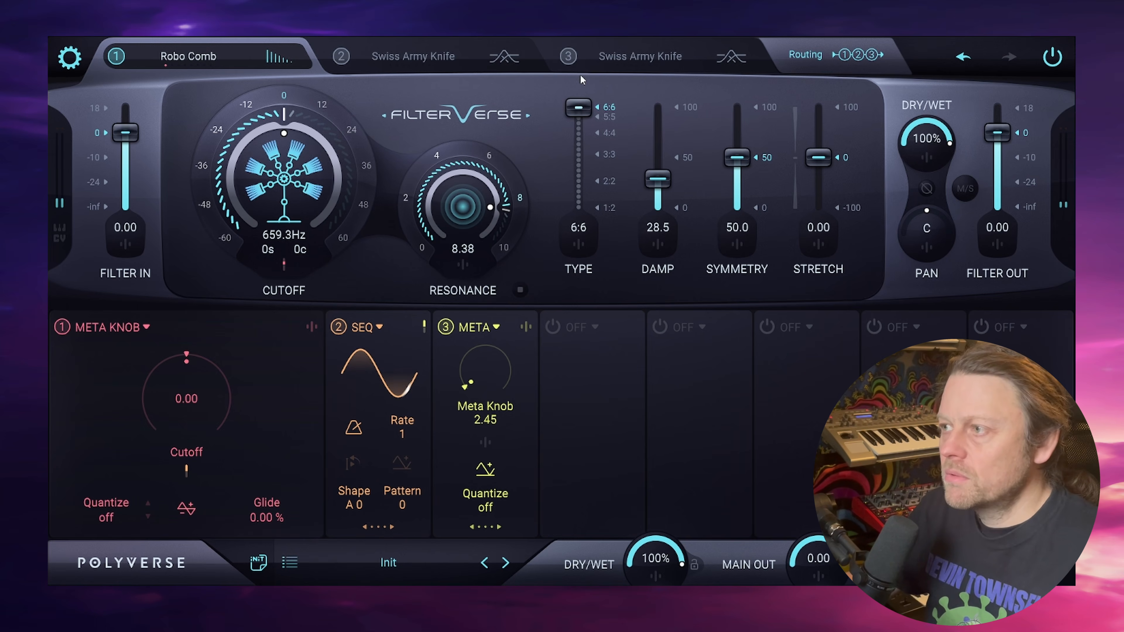
# - Sweep the first Meta Knob above and below its centre to audition the comb cutoff, and return it to 0
pyautogui.moveTo(212, 399); pyautogui.dragTo(192, 362)
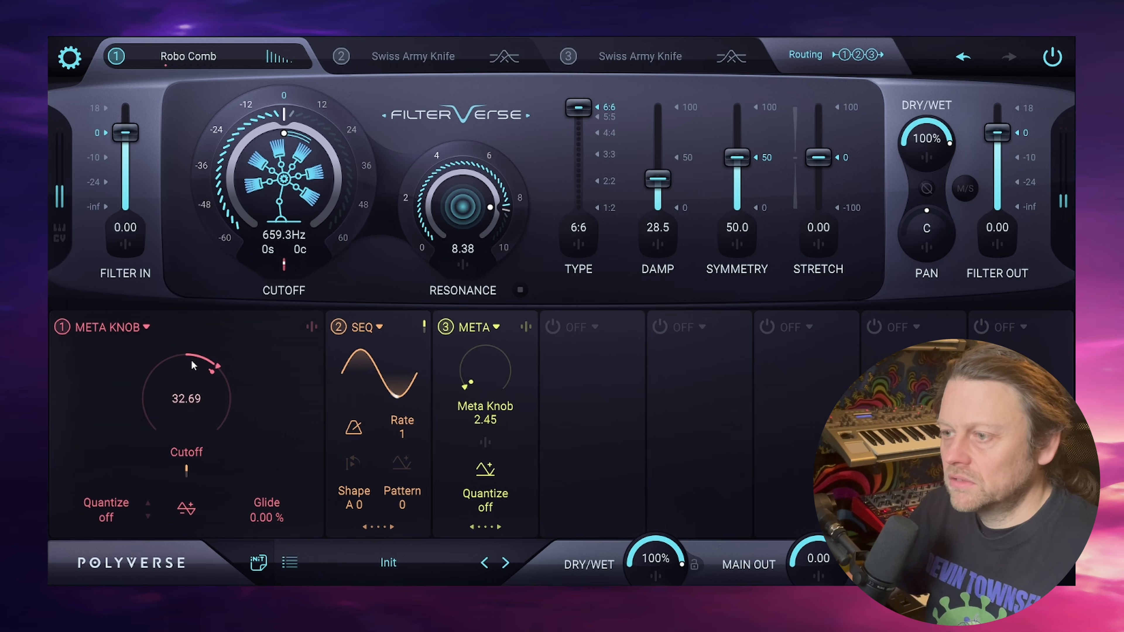
pyautogui.moveTo(184, 430); pyautogui.dragTo(180, 404)
pyautogui.doubleClick(181, 400)
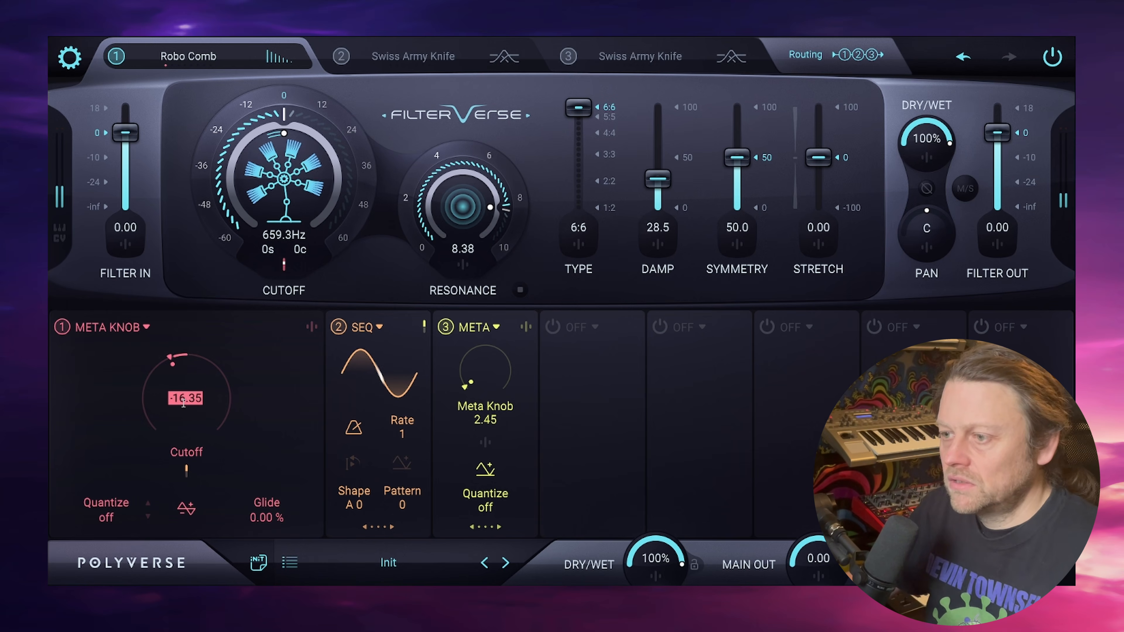
pyautogui.write('0')
pyautogui.press('Return')
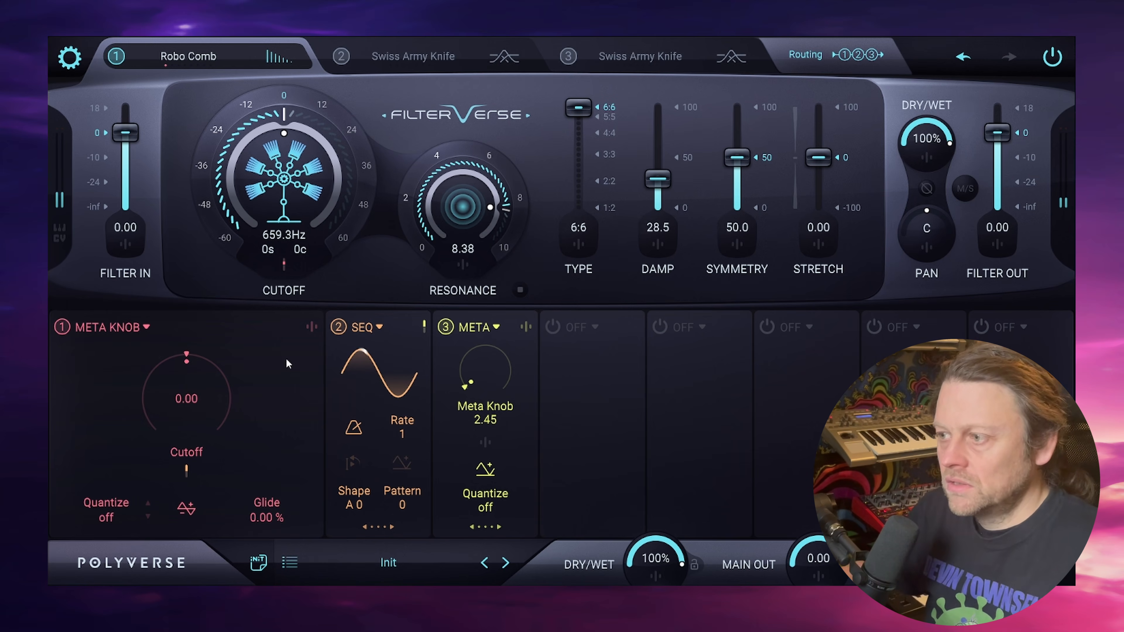
# - Set the third slot's Meta Knob to 100 and raise the first Meta Knob's modulation amount on the cutoff to 120
pyautogui.moveTo(478, 373); pyautogui.dragTo(477, 133)
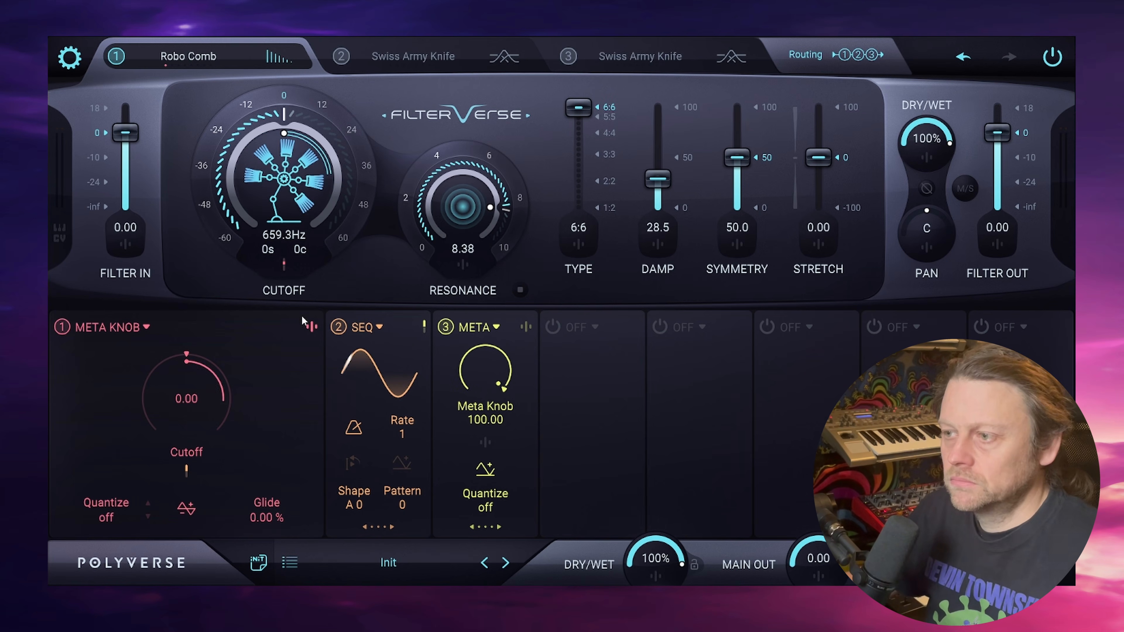
pyautogui.click(284, 265)
pyautogui.moveTo(239, 401); pyautogui.dragTo(239, 369)
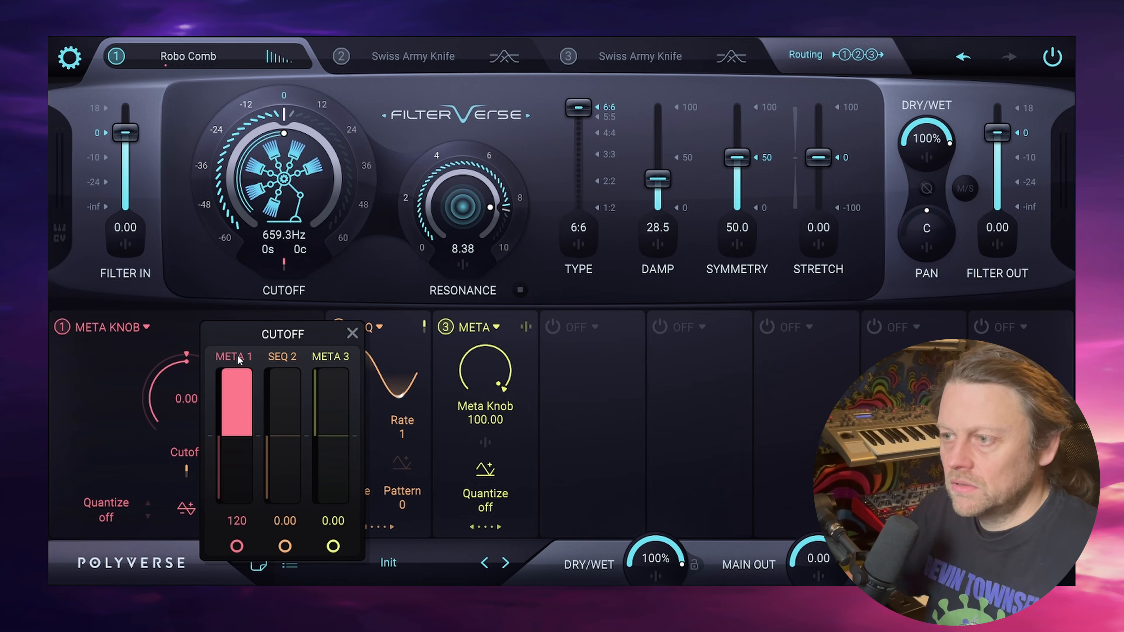
pyautogui.click(392, 330)
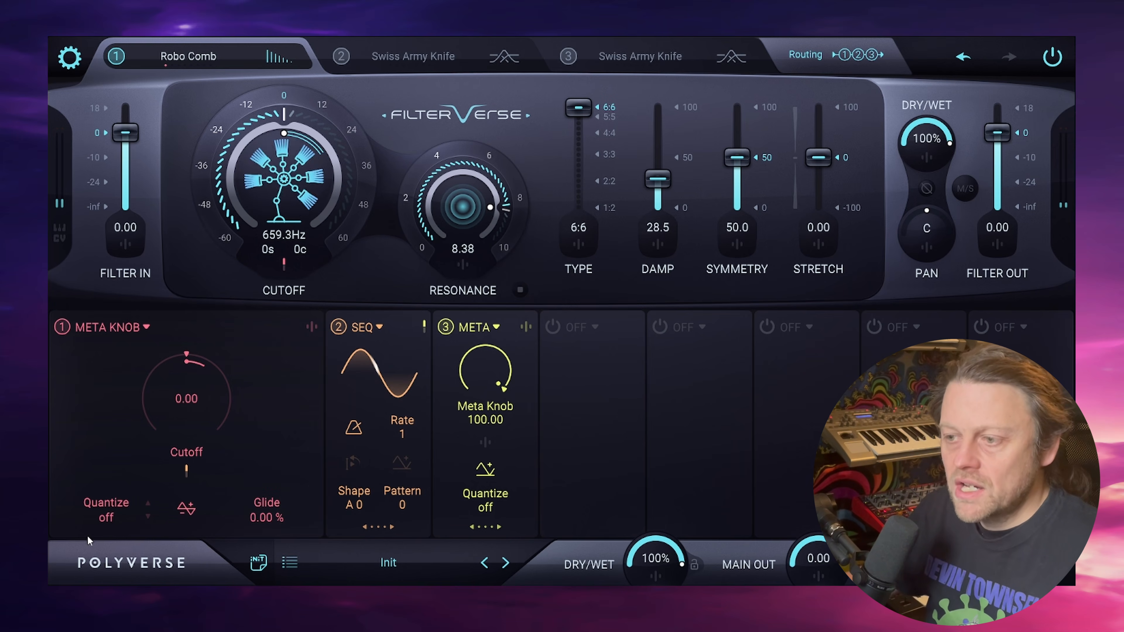
# - Set the first Meta Knob's Quantize to minor
pyautogui.click(118, 506)
pyautogui.click(123, 517)
pyautogui.click(123, 517)
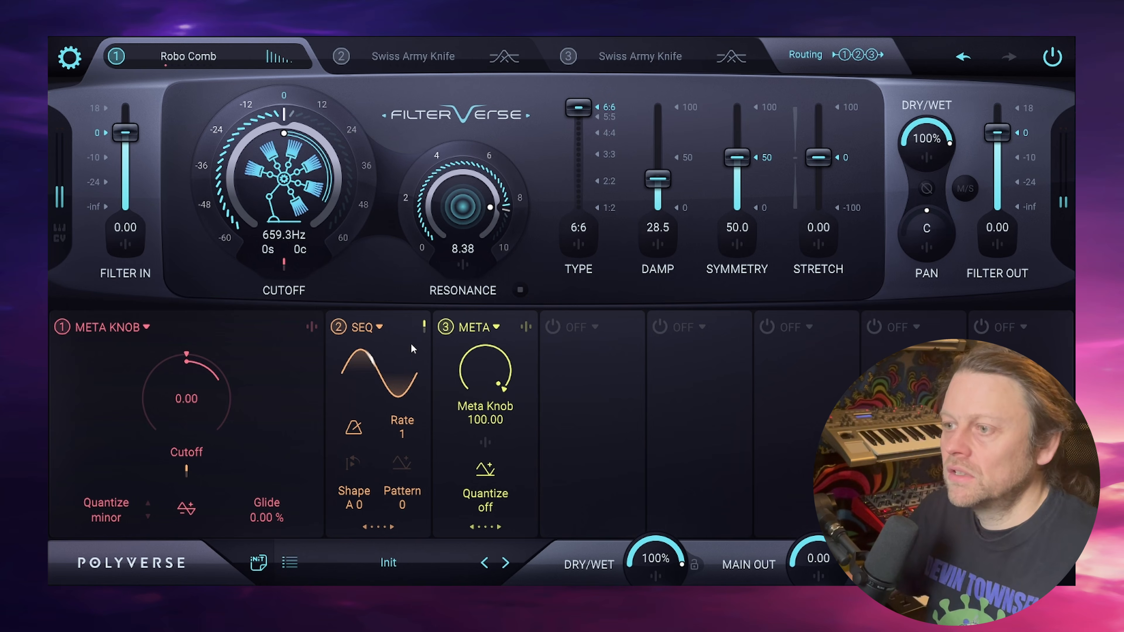
# - Reduce the Sequencer's modulation amount on the first Meta Knob to 6.10
pyautogui.click(188, 471)
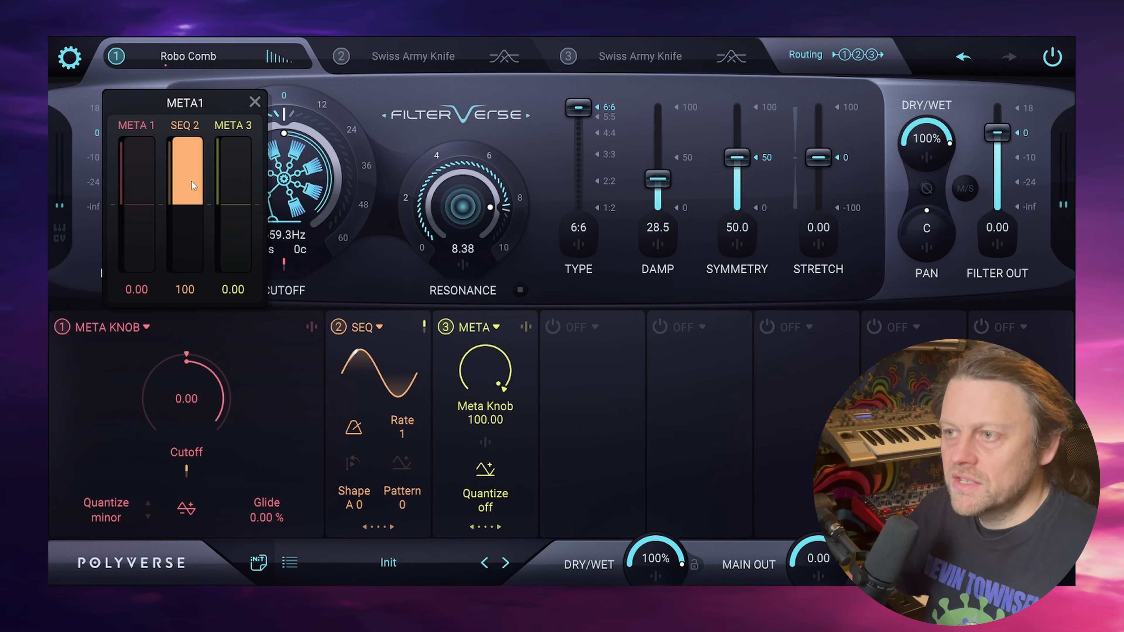
pyautogui.moveTo(192, 181)
pyautogui.mouseDown()
pyautogui.moveTo(191, 239)
pyautogui.moveTo(197, 200)
pyautogui.mouseUp()
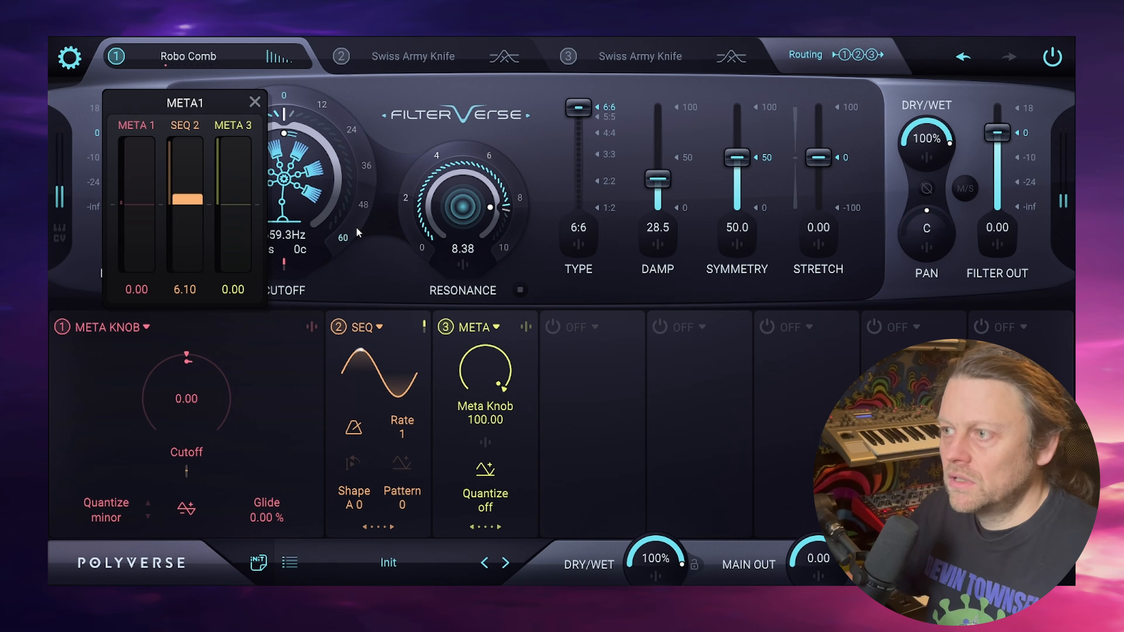
pyautogui.click(373, 286)
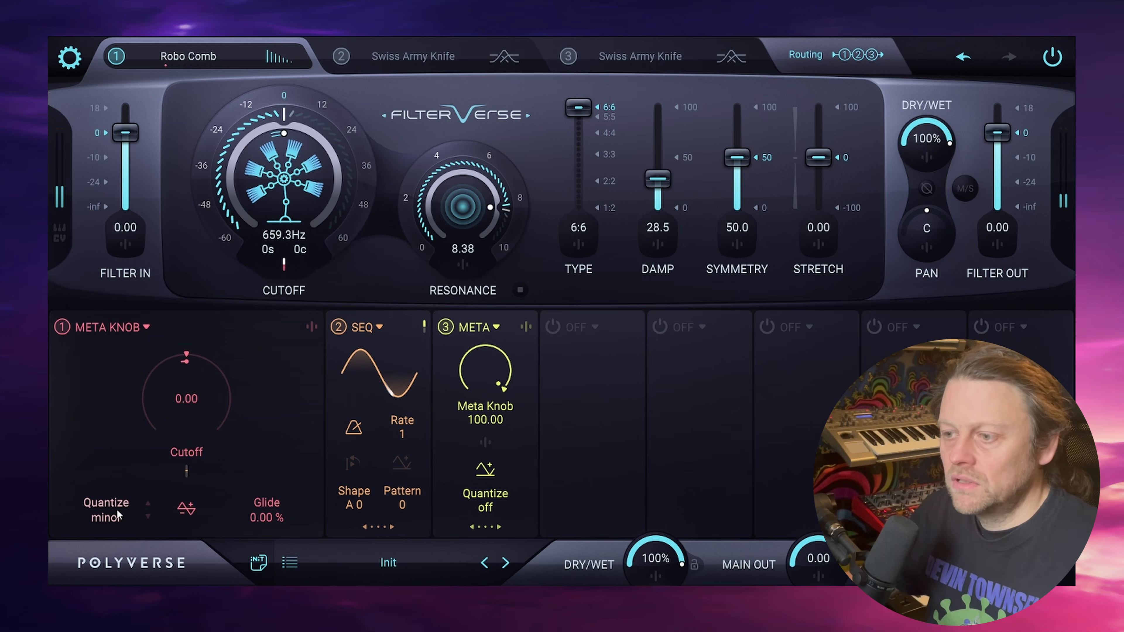
# - Cycle the first Meta Knob's Quantize through major to sus4
pyautogui.click(148, 503)
pyautogui.click(148, 517)
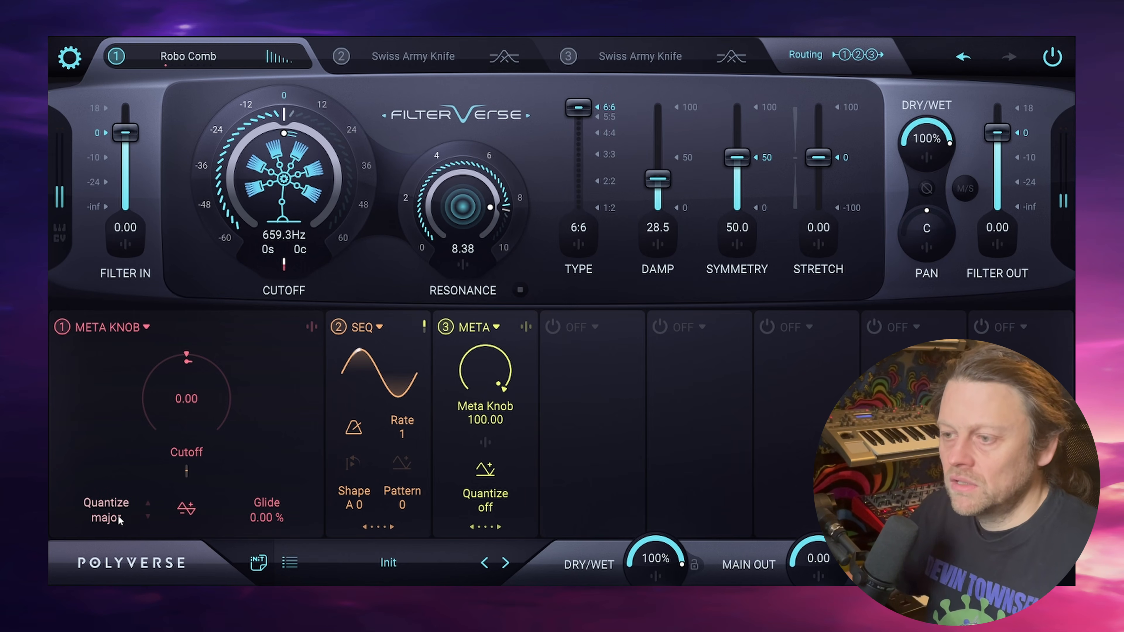
pyautogui.click(148, 517)
pyautogui.moveTo(118, 453); pyautogui.dragTo(114, 384)
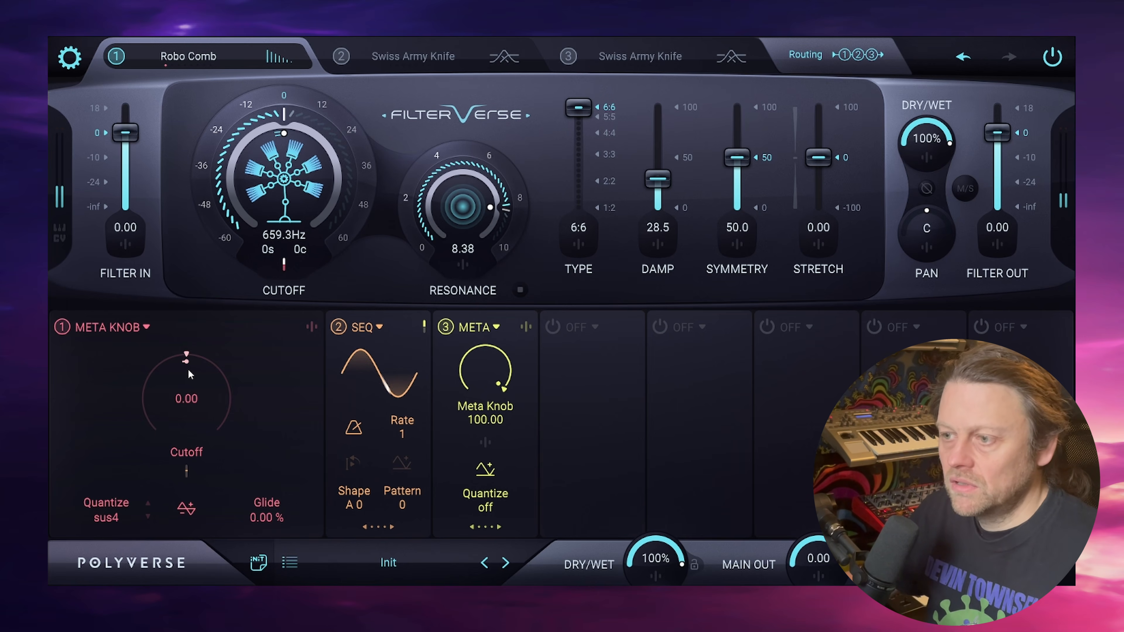
# - Fine-tune the Sequencer's modulation amount on the first Meta Knob
pyautogui.click(186, 472)
pyautogui.moveTo(195, 189); pyautogui.dragTo(190, 198)
pyautogui.click(478, 210)
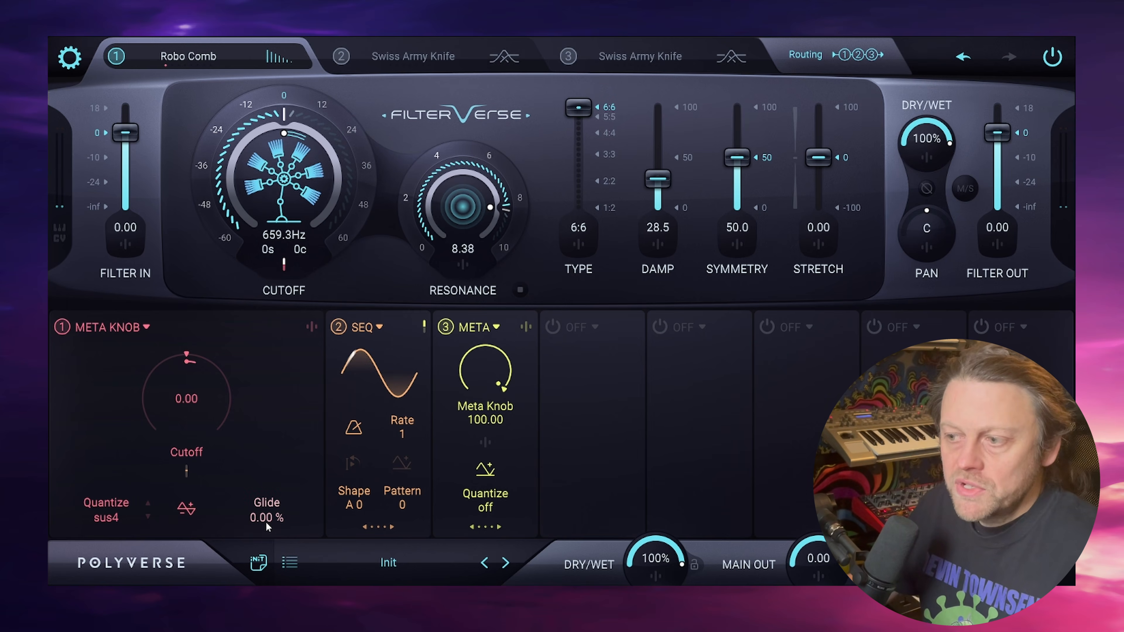
# - Set the first Meta Knob's Glide to 29.5 %
pyautogui.scroll(3, 269, 518)
pyautogui.scroll(7, 269, 518)
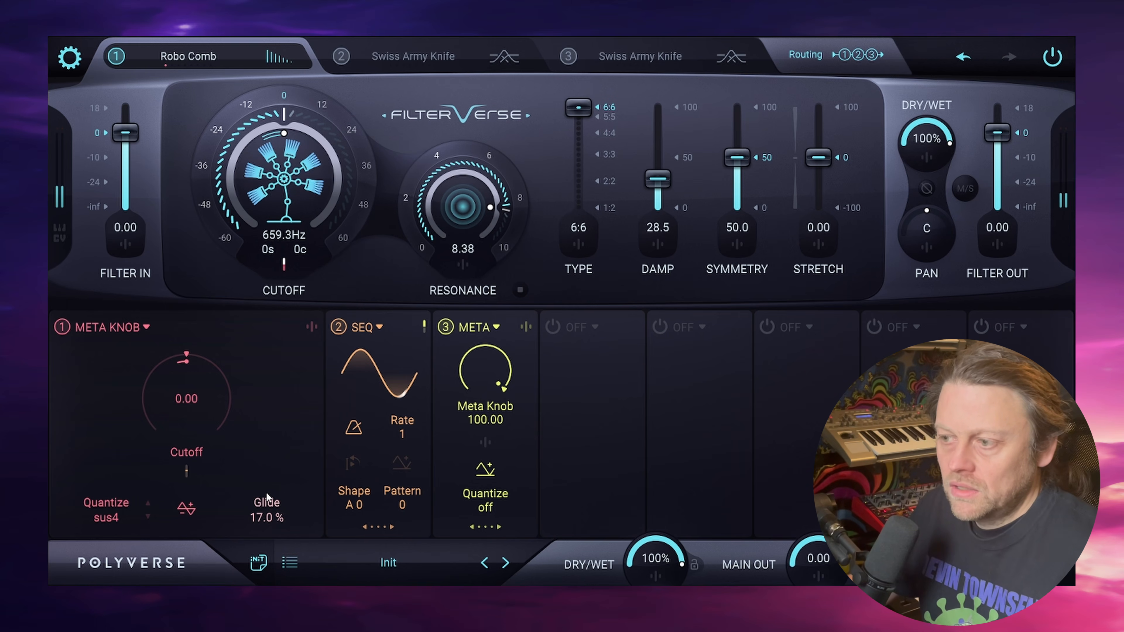
pyautogui.moveTo(266, 493); pyautogui.dragTo(267, 482)
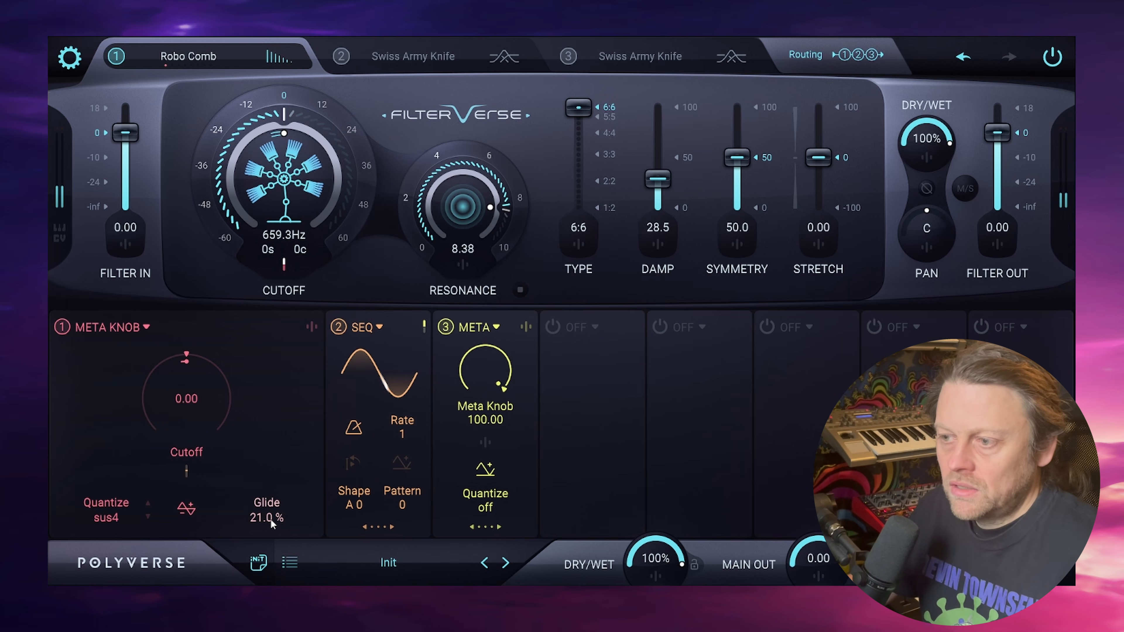
pyautogui.moveTo(269, 517)
pyautogui.mouseDown()
pyautogui.moveTo(269, 491)
pyautogui.moveTo(267, 523)
pyautogui.mouseUp()
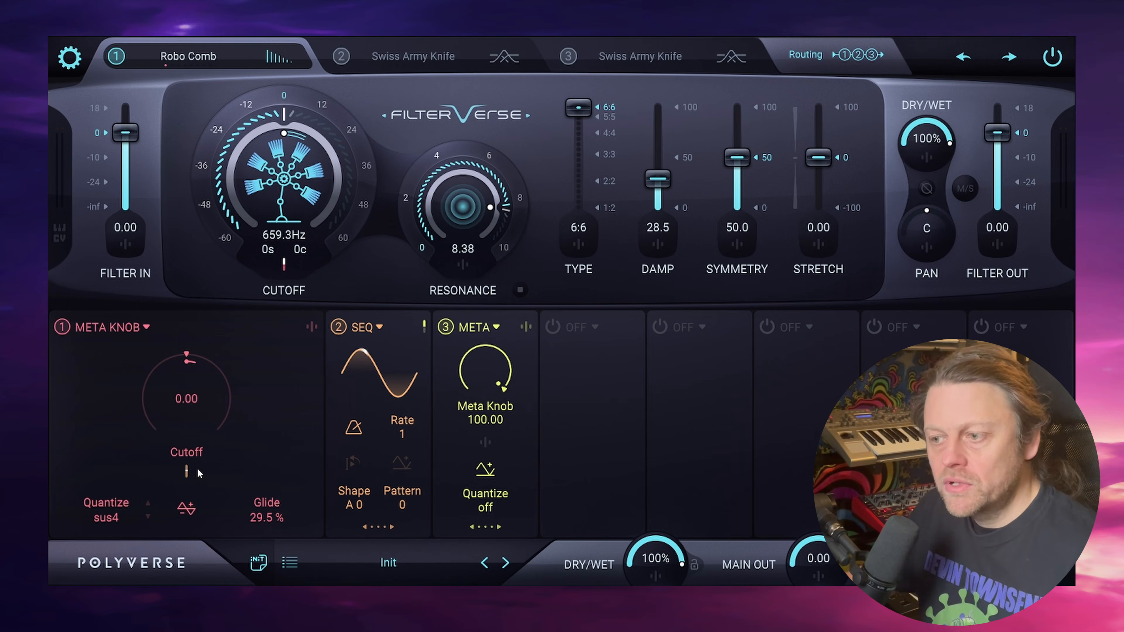
# - Change filter 1 to Tempolay and disable the Sequencer and Meta Knob in the second and third modulator slots
pyautogui.click(212, 61)
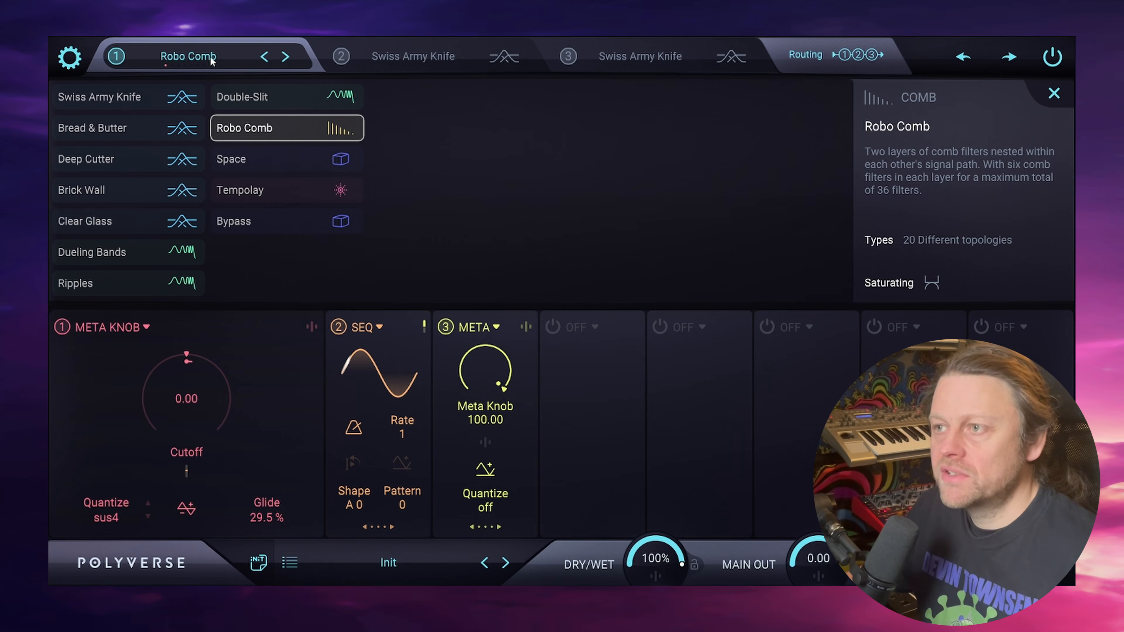
pyautogui.click(285, 192)
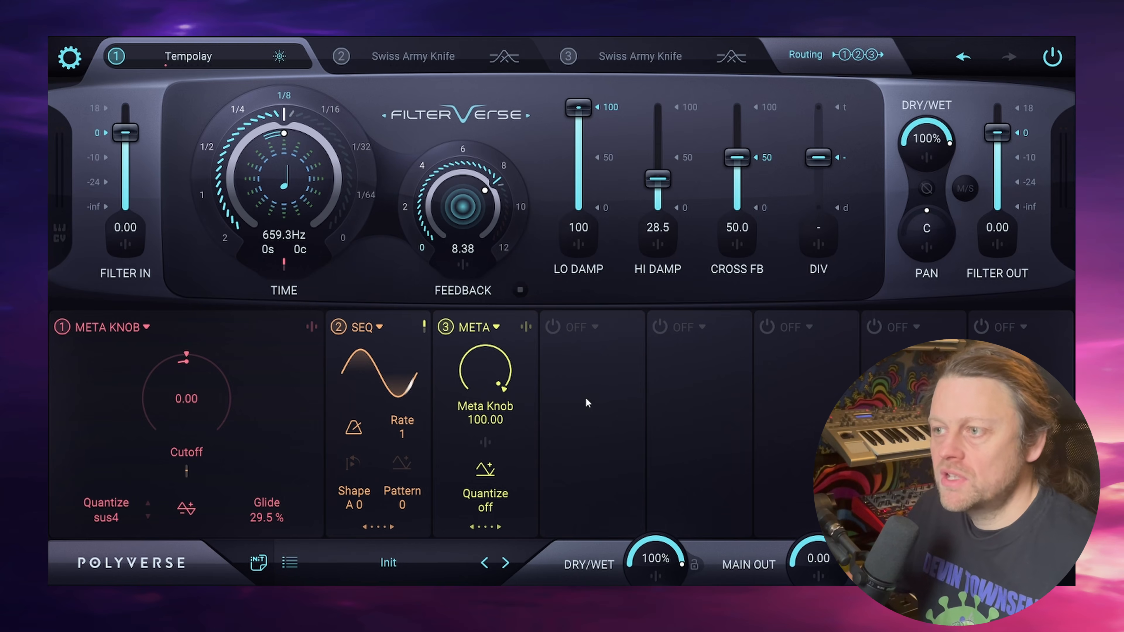
pyautogui.click(338, 328)
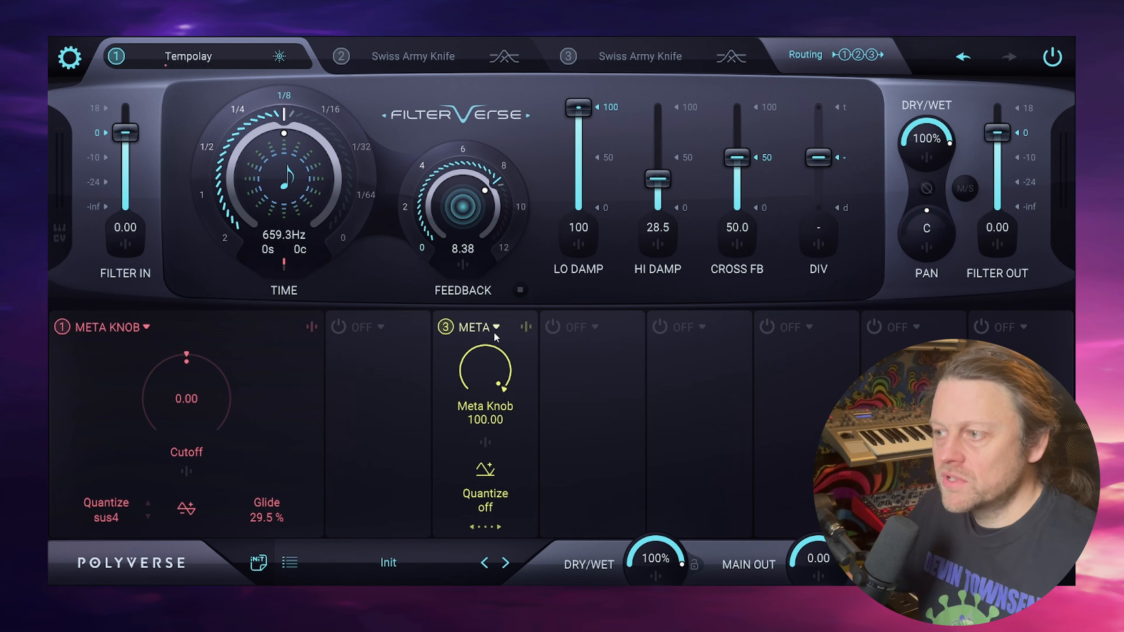
pyautogui.click(445, 327)
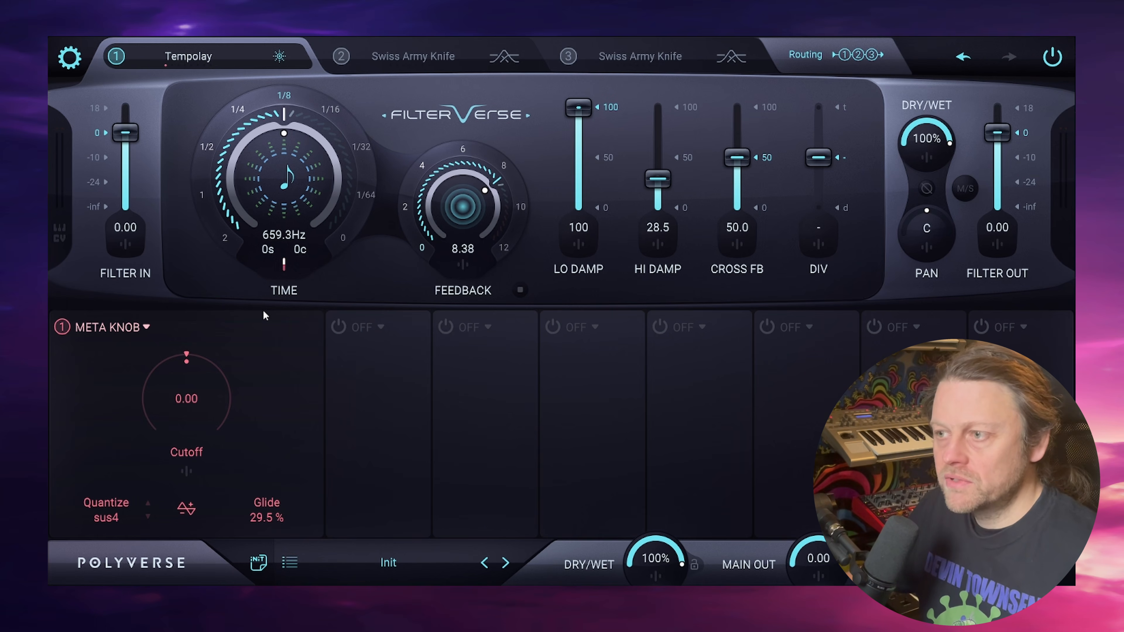
# - Clear the Meta Knob's modulation of the delay time, and reset its Quantize to off and its Glide to 0 %
pyautogui.click(285, 267)
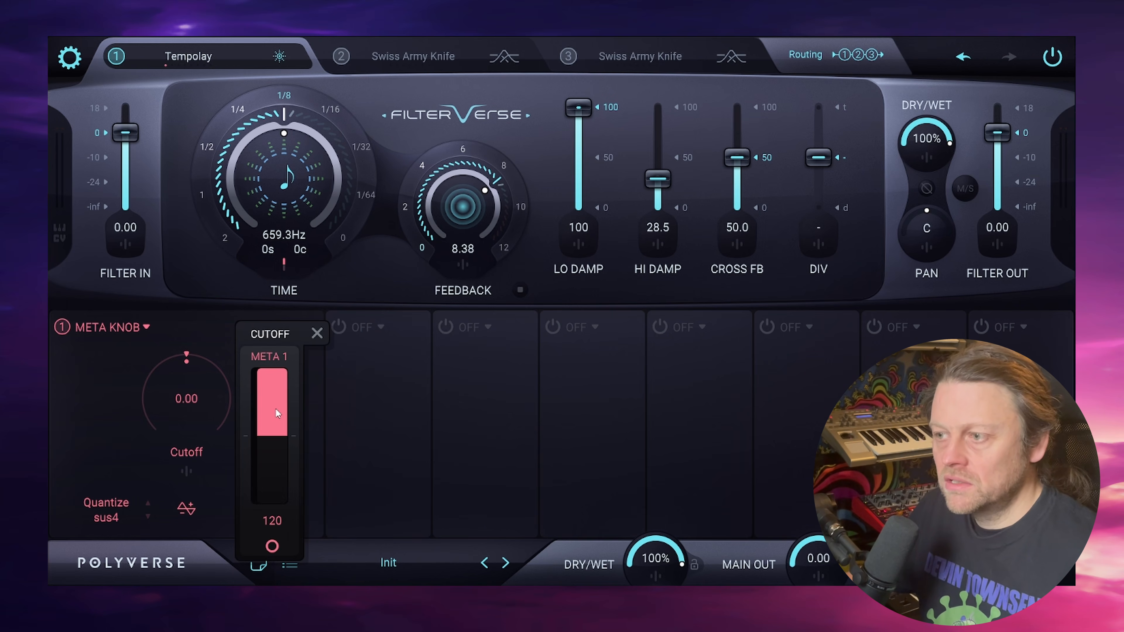
pyautogui.doubleClick(276, 408)
pyautogui.click(220, 303)
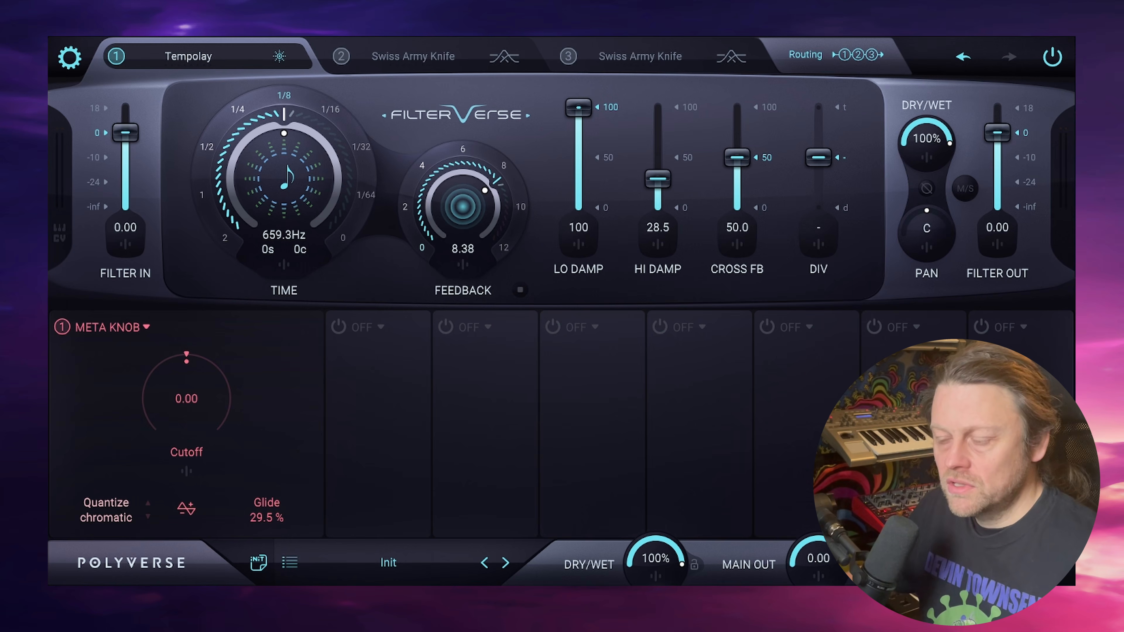
pyautogui.doubleClick(267, 511)
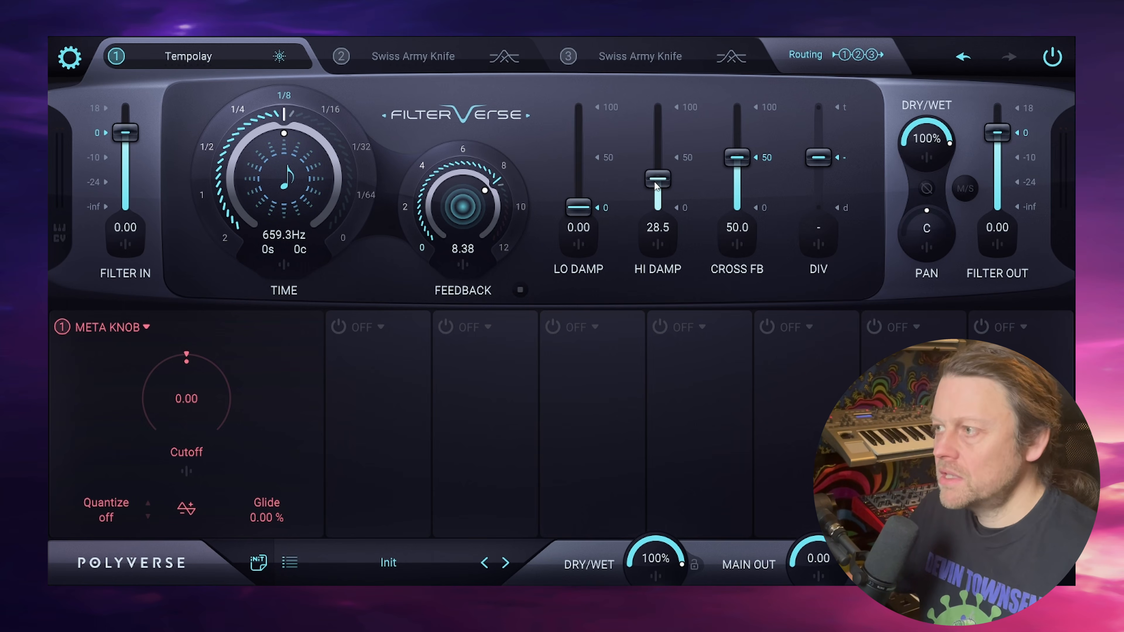
# - Lower the Tempolay's Lo Damp to 0, Hi Damp to 0.95 and Cross FB to 3.81, and set Div to dotted
pyautogui.moveTo(656, 185); pyautogui.dragTo(658, 206)
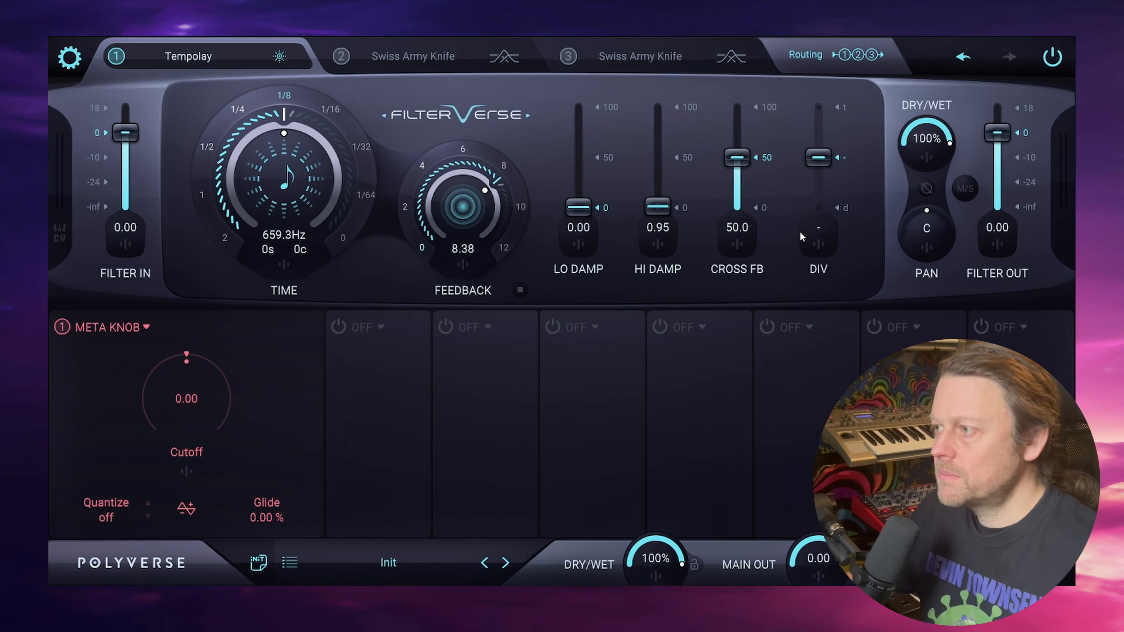
pyautogui.moveTo(746, 165); pyautogui.dragTo(748, 208)
pyautogui.moveTo(818, 157); pyautogui.dragTo(818, 207)
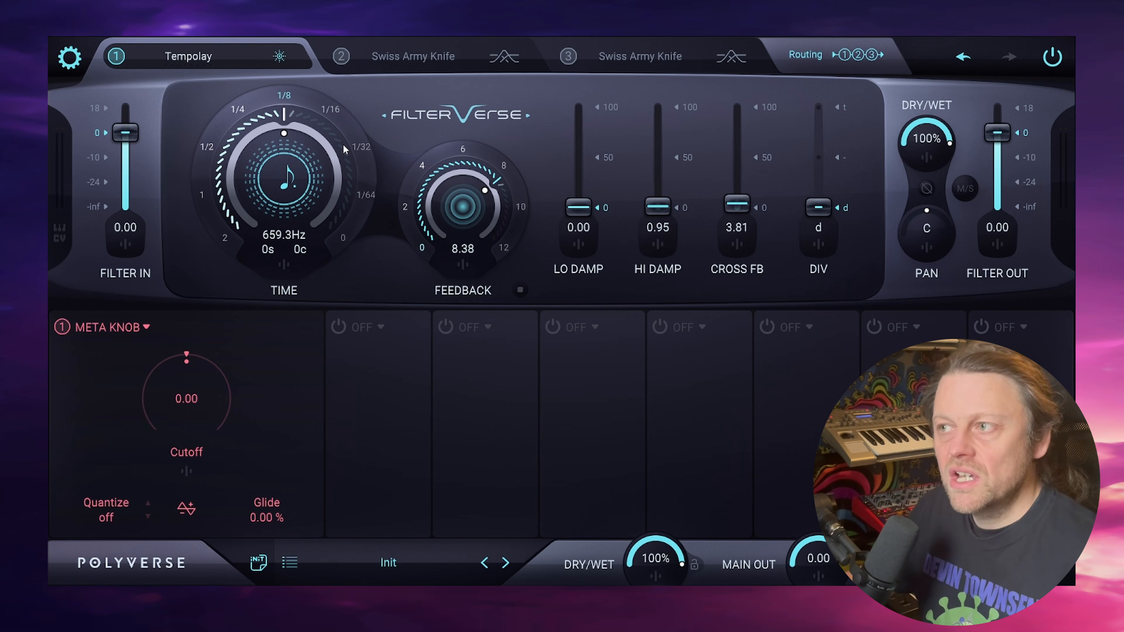
# - Switch the first Meta Knob to unipolar mode and raise its value to 100
pyautogui.click(185, 513)
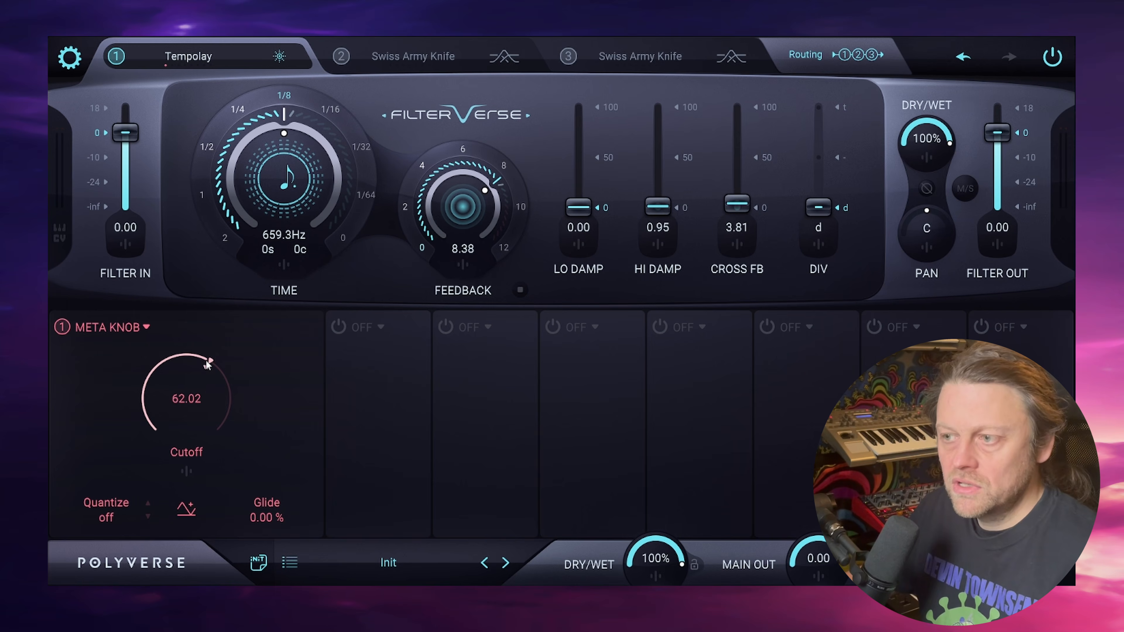
pyautogui.moveTo(209, 364); pyautogui.dragTo(218, 429)
# - Unlink Meta 1's stereo modulation of the delay time, set the right channel to 20, and raise Cross FB to 95.2
pyautogui.click(284, 266)
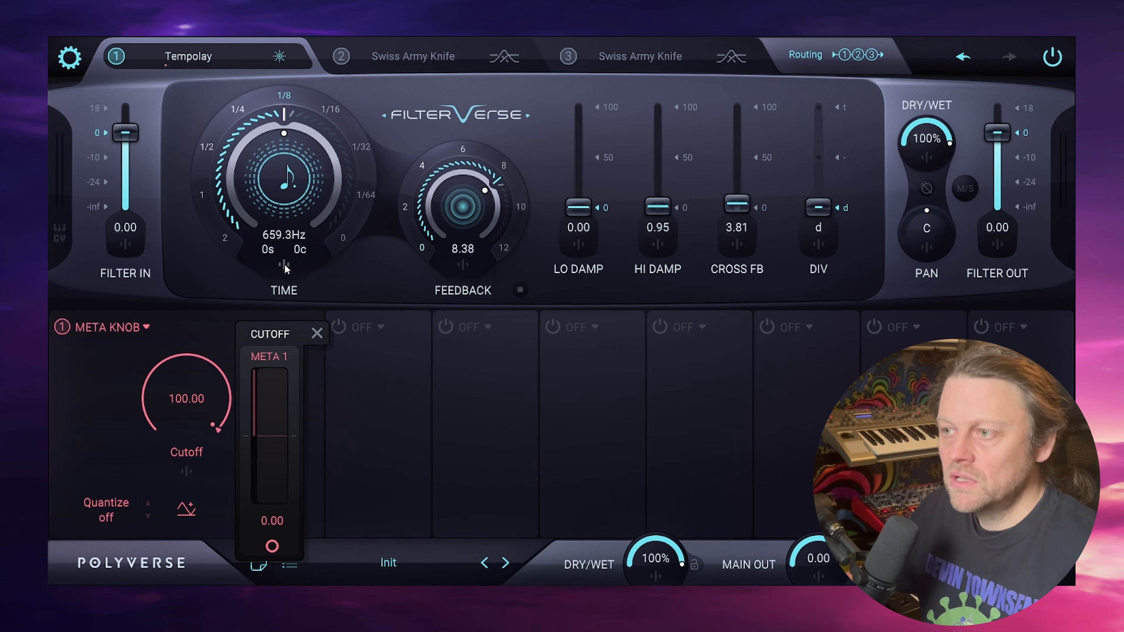
pyautogui.click(278, 551)
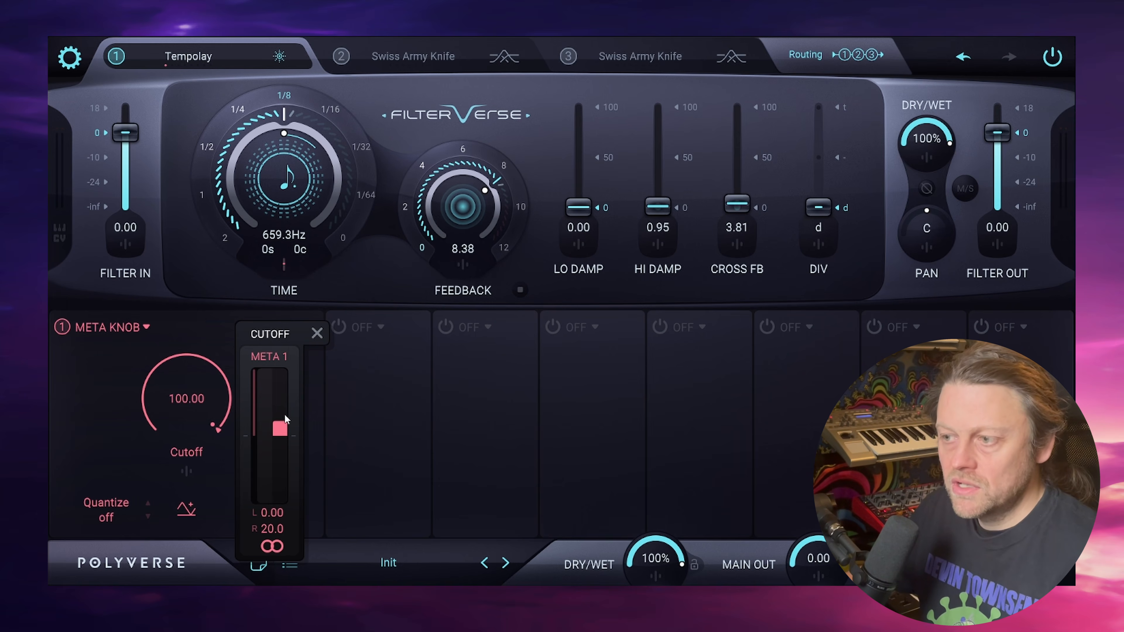
pyautogui.click(389, 272)
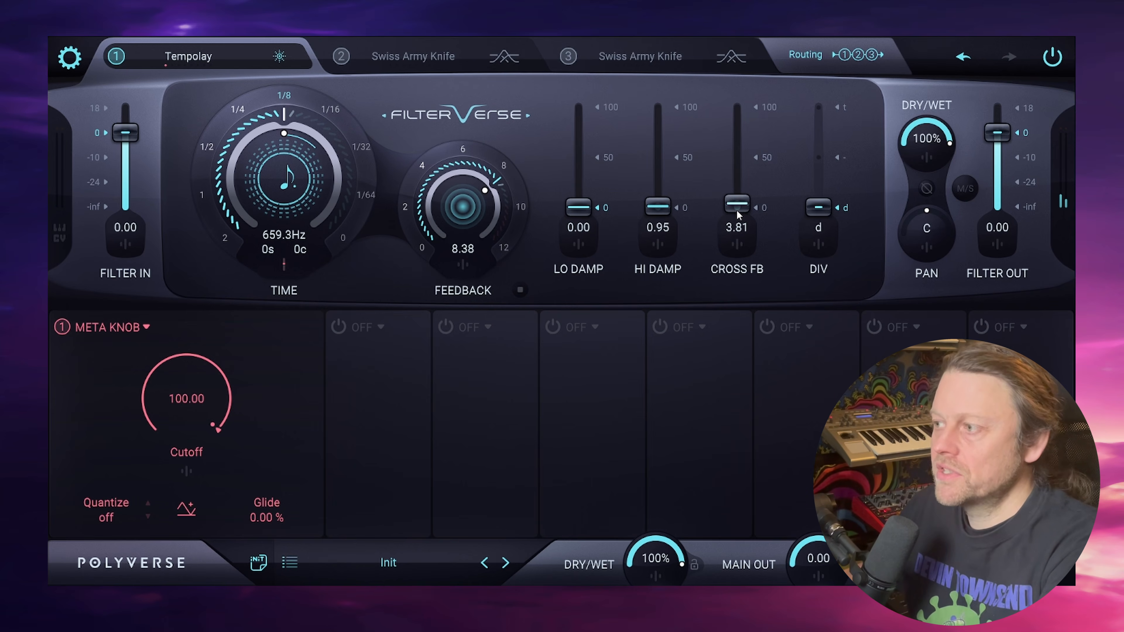
pyautogui.moveTo(737, 211); pyautogui.dragTo(738, 115)
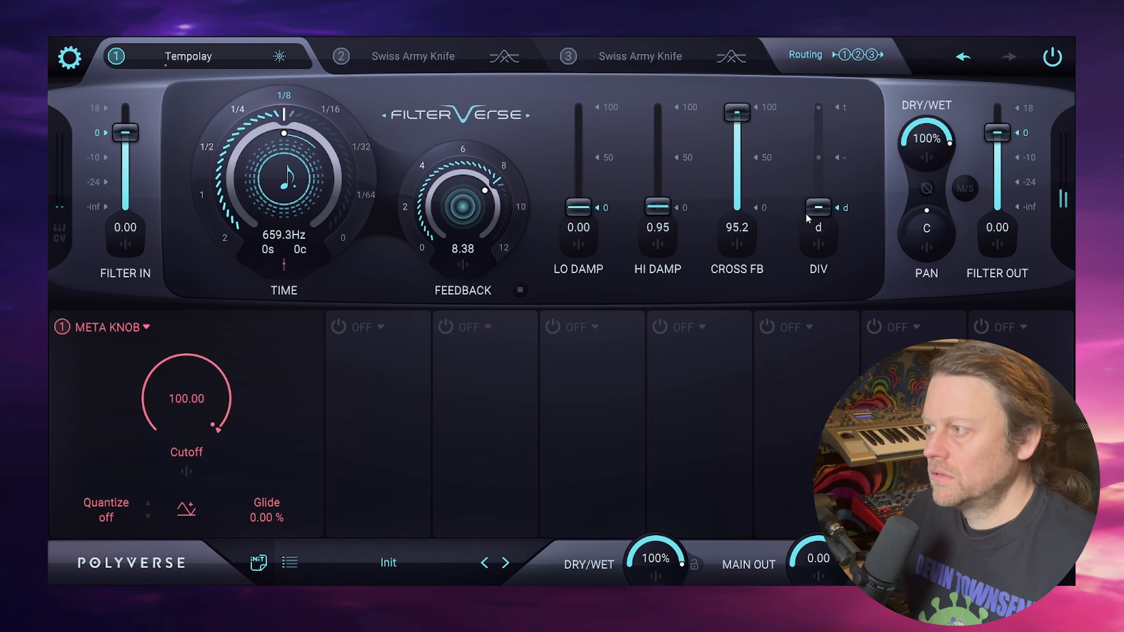
# - Reset Meta 1's modulation of the right channel's delay time to zero
pyautogui.click(283, 264)
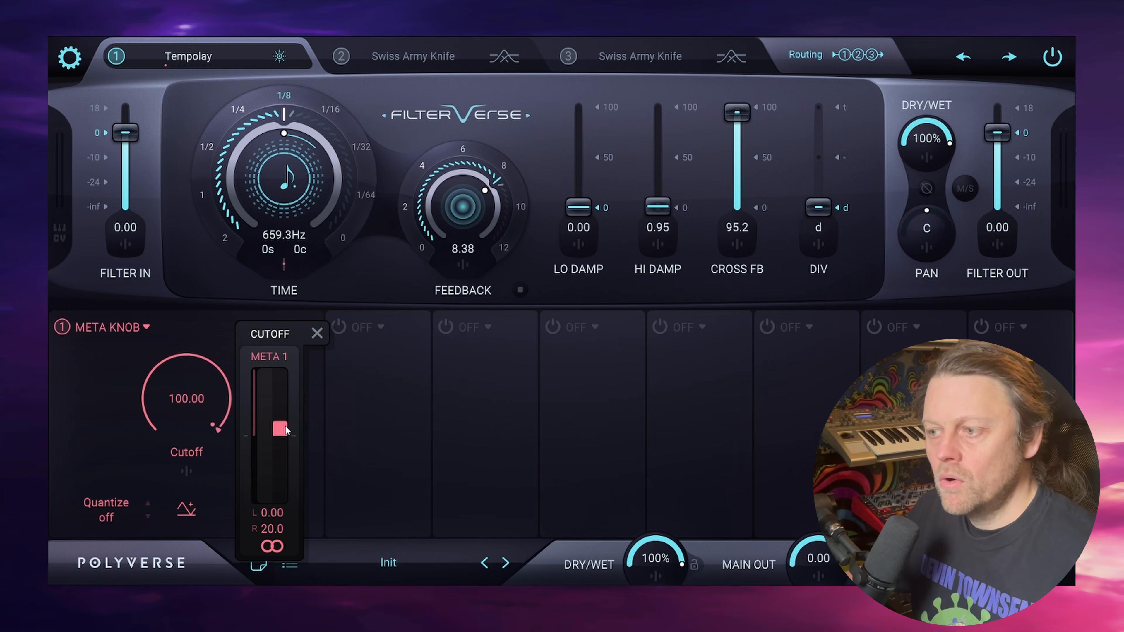
pyautogui.doubleClick(285, 427)
pyautogui.click(375, 290)
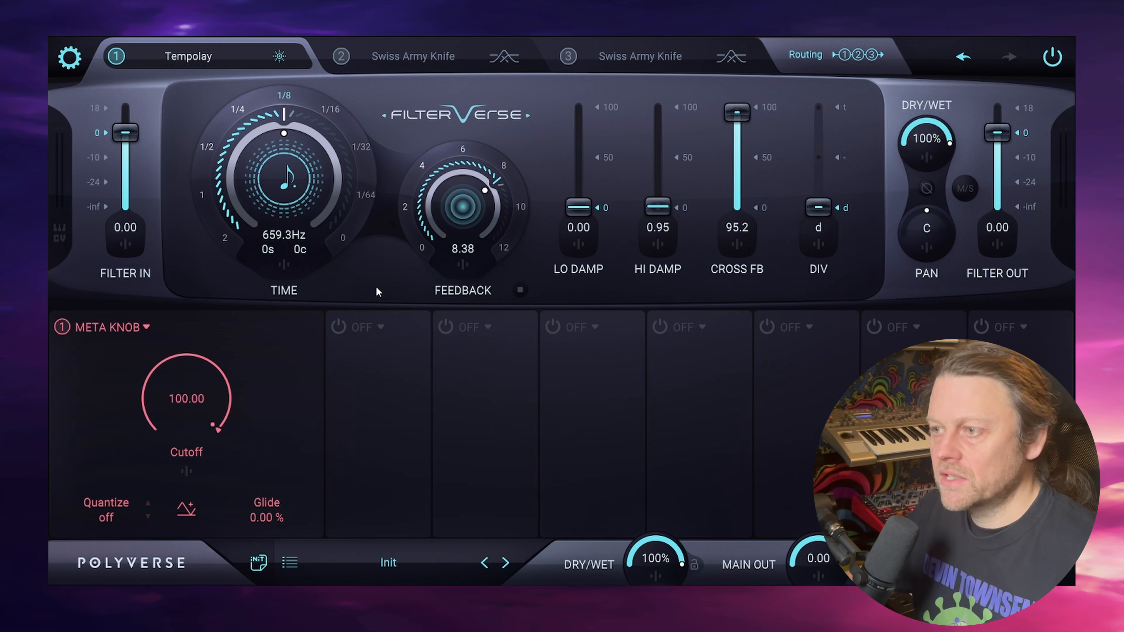
# - Unlink Meta 1's stereo modulation of Div and set only the right channel's amount to about 1.1
pyautogui.click(817, 248)
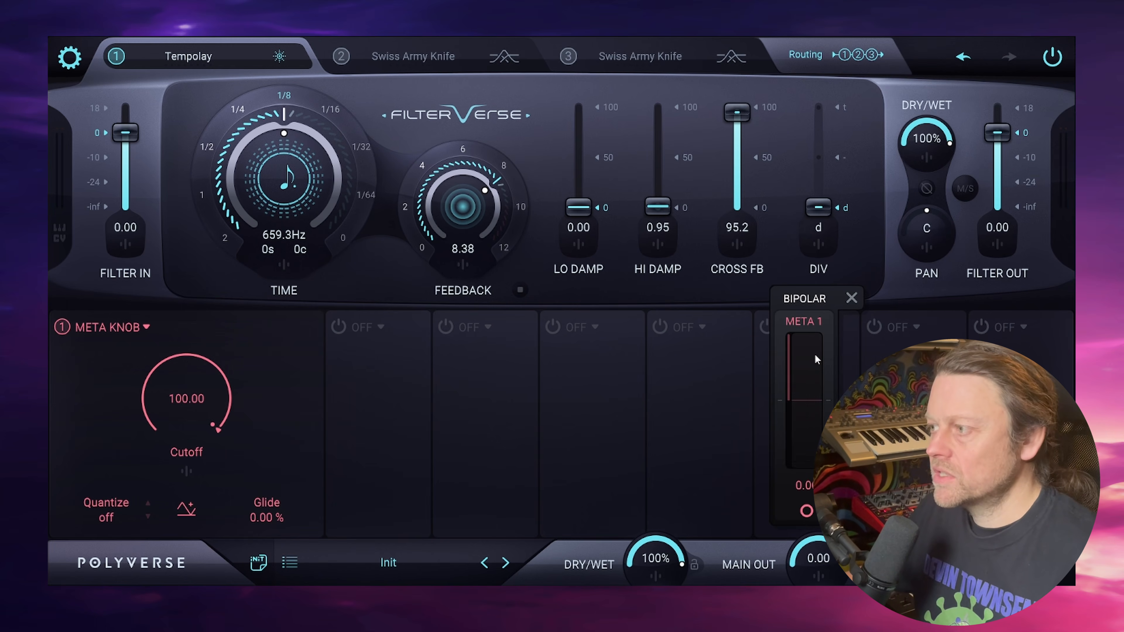
pyautogui.click(813, 512)
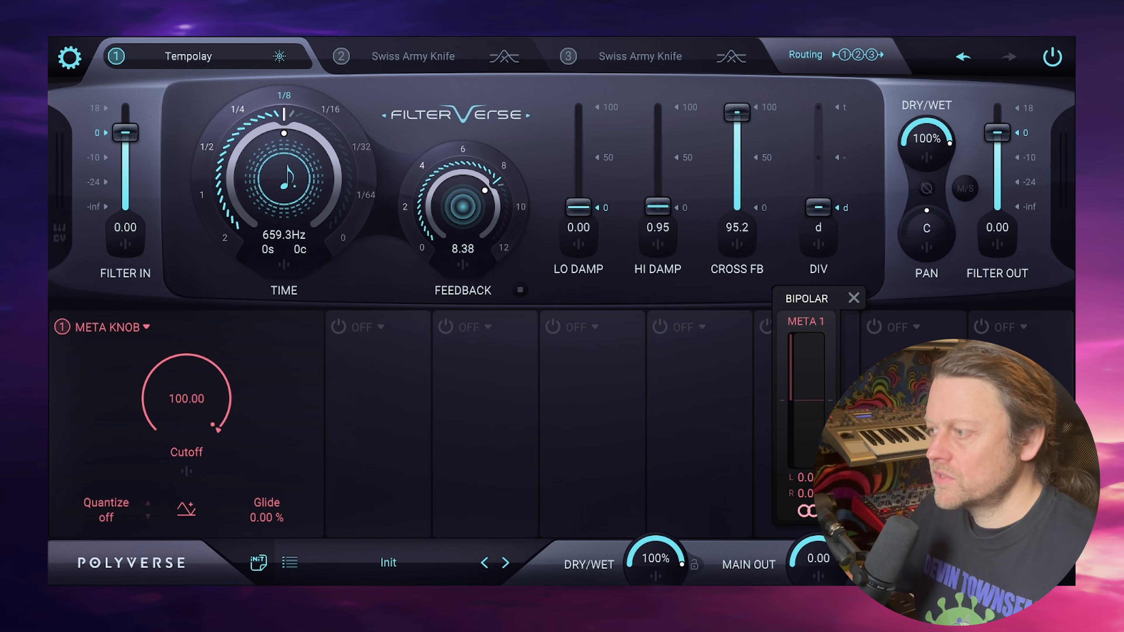
pyautogui.moveTo(819, 395); pyautogui.dragTo(818, 353)
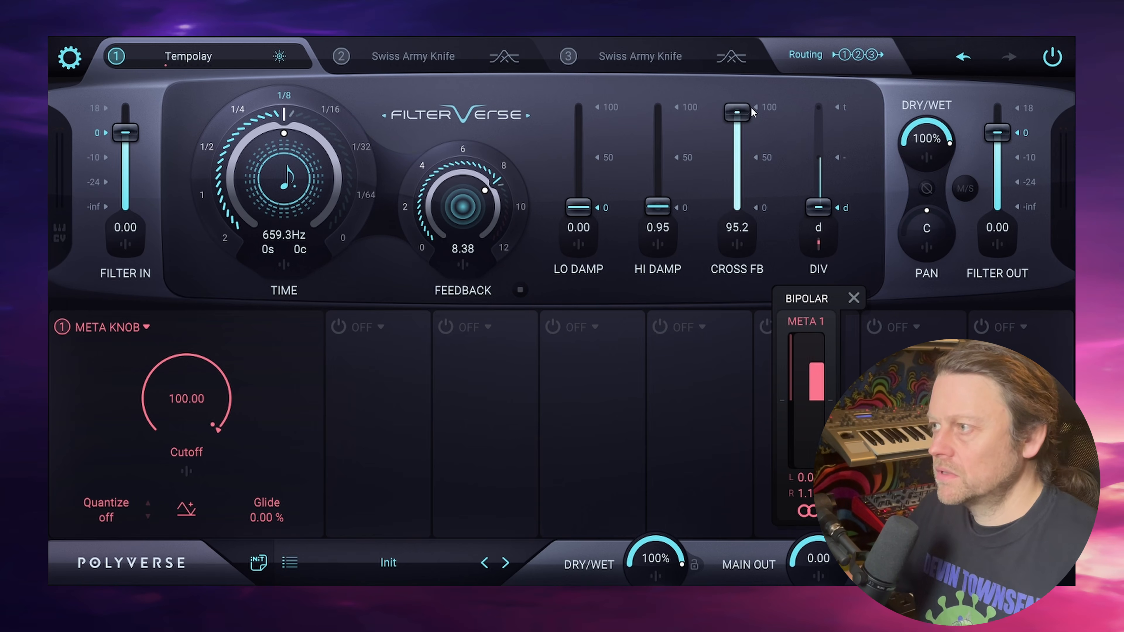
# - Try lower Cross FB amounts, raise the Feedback to 9.62, and set Cross FB to 94.2
pyautogui.moveTo(737, 114); pyautogui.dragTo(717, 285)
pyautogui.moveTo(737, 215); pyautogui.dragTo(736, 130)
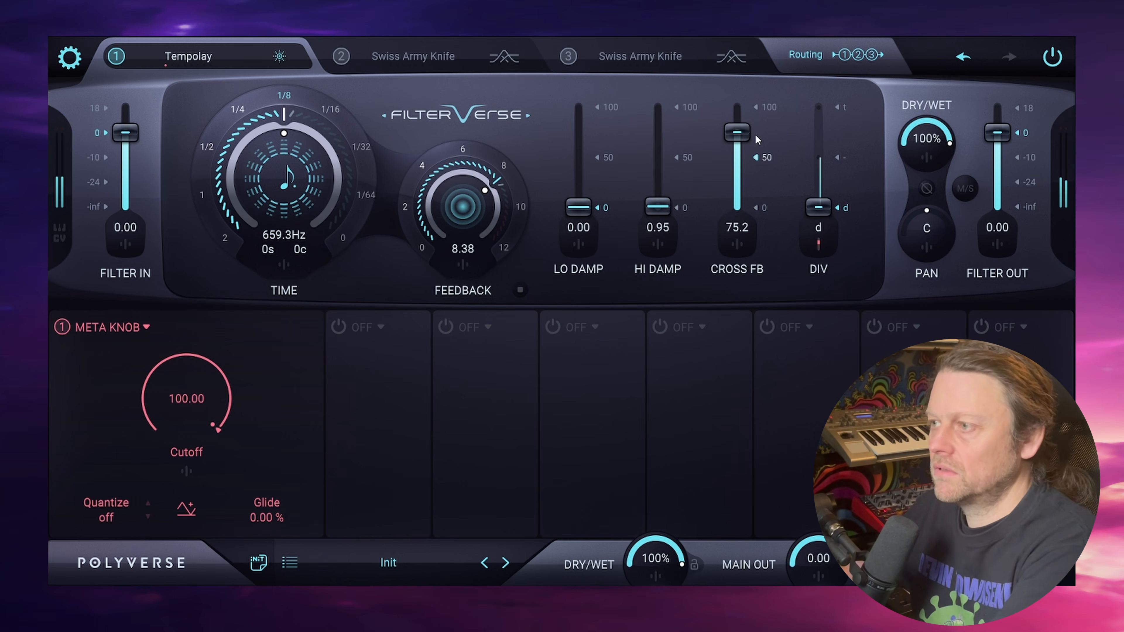
pyautogui.moveTo(474, 208); pyautogui.dragTo(475, 197)
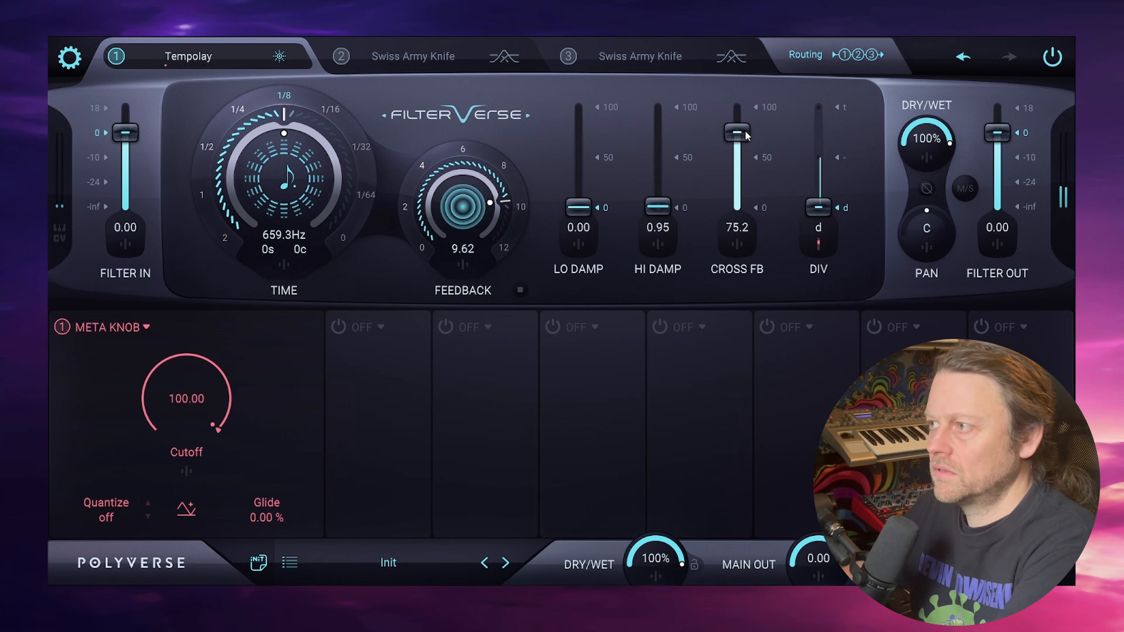
pyautogui.moveTo(746, 135); pyautogui.dragTo(748, 126)
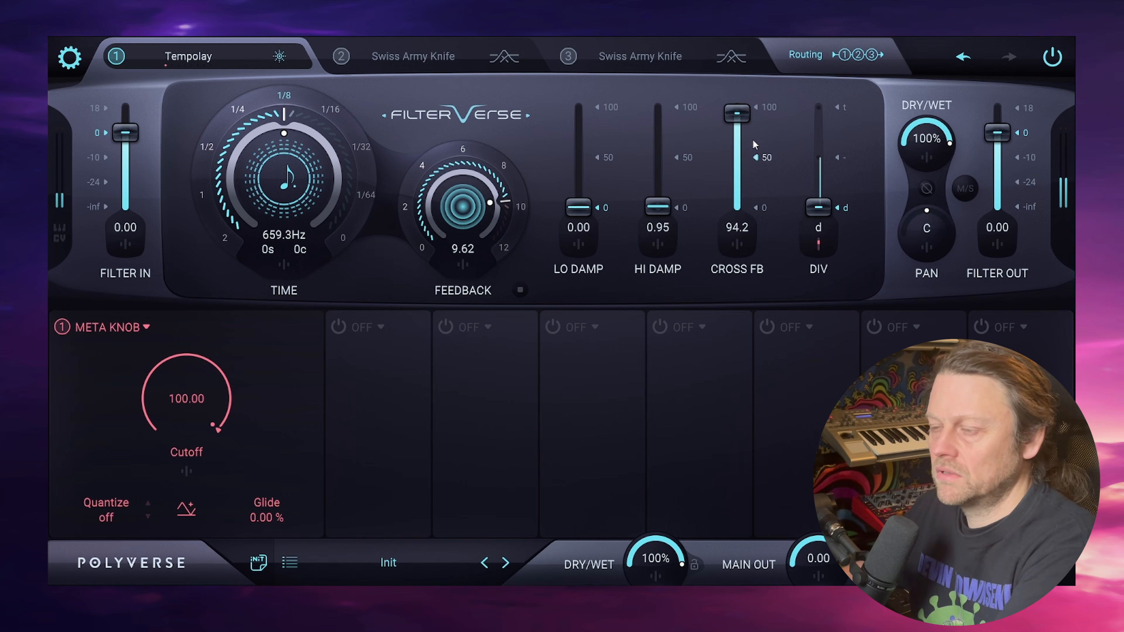